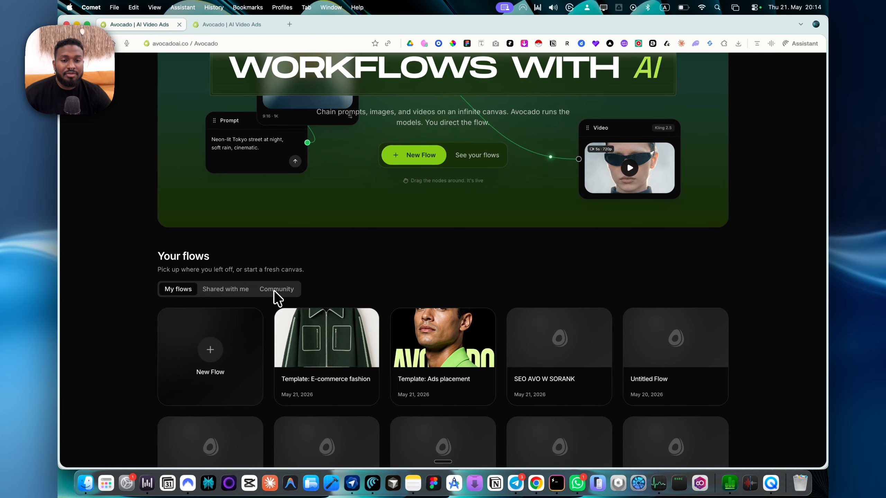
Open the saved flow "Template: E-commerce fashion".
{"action": "scroll", "coordinate": [387, 272], "scroll_direction": "down", "scroll_amount": 5}
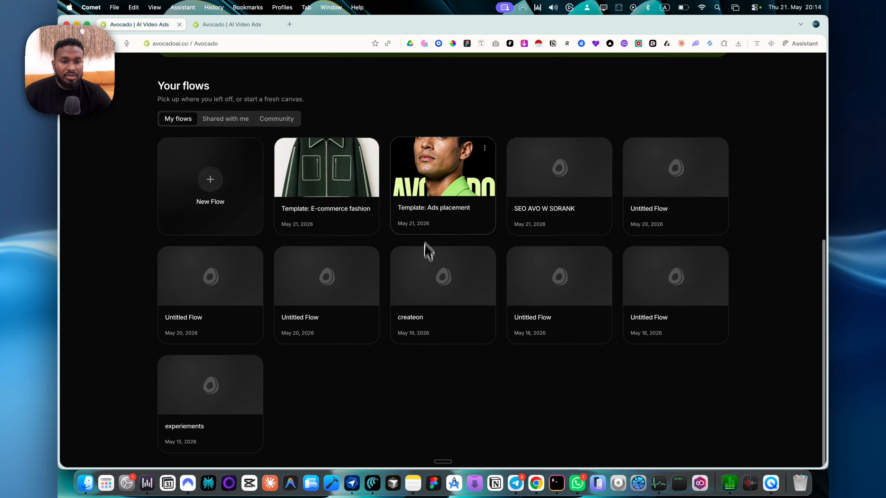
{"action": "left_click", "coordinate": [321, 194]}
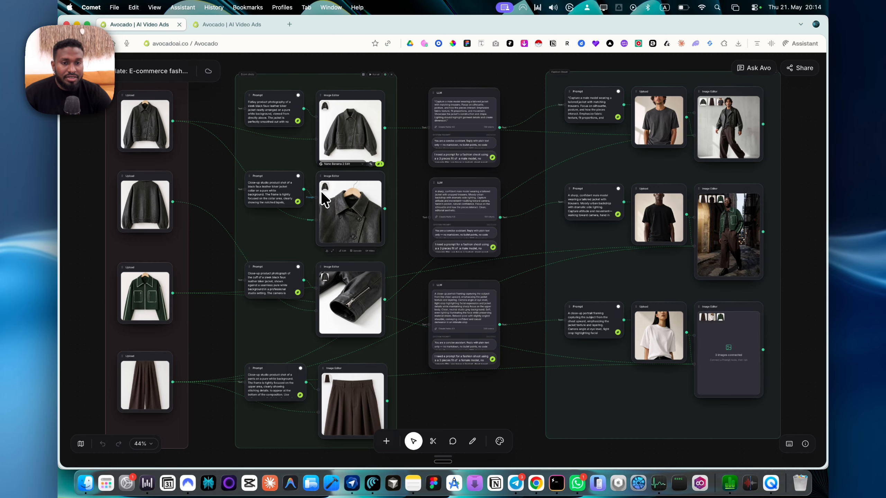
Examine the template's overall node layout and the garment uploads in the Product Images group.
{"action": "scroll", "coordinate": [321, 191], "scroll_direction": "down", "scroll_amount": 4}
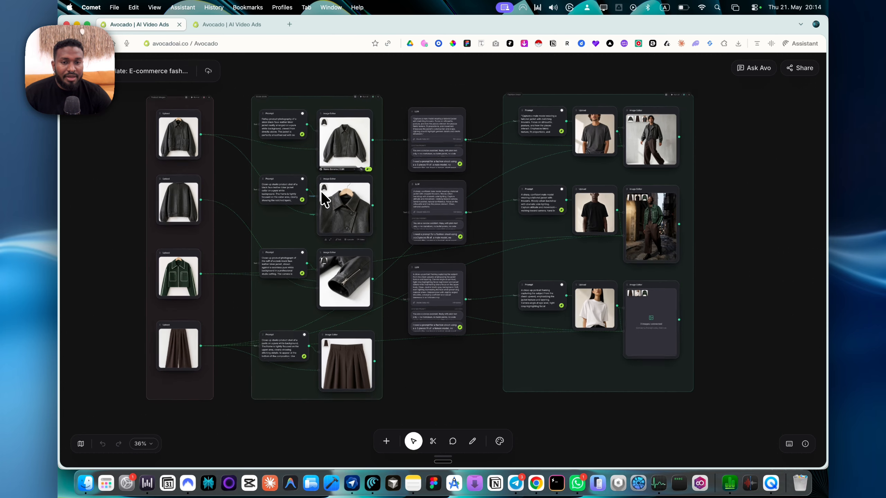
{"action": "scroll", "coordinate": [322, 192], "scroll_direction": "left", "scroll_amount": 1}
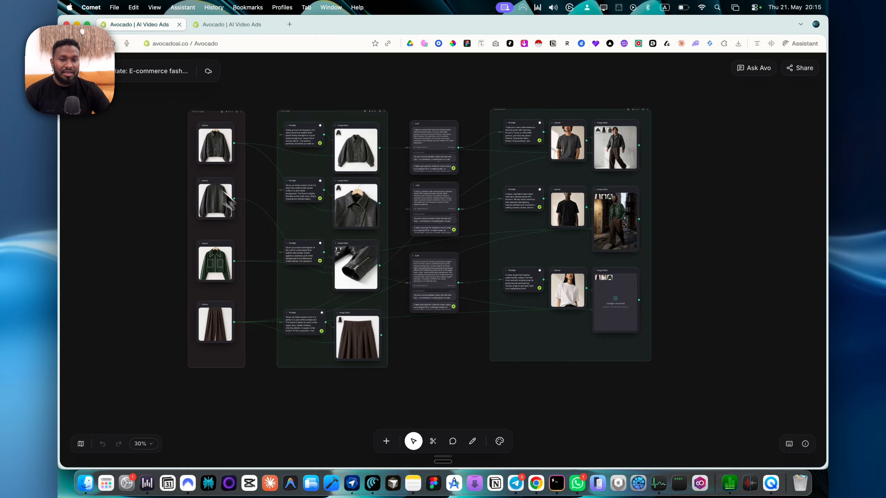
{"action": "scroll", "coordinate": [226, 192], "scroll_direction": "up", "scroll_amount": 5}
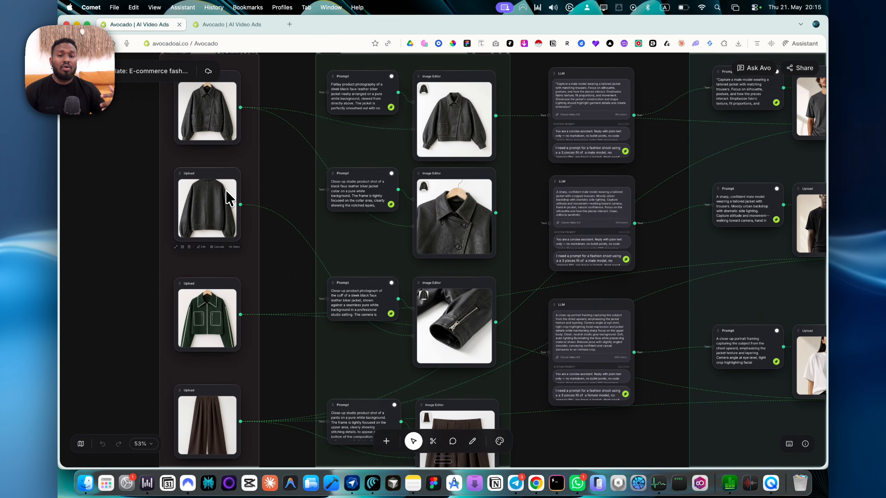
{"action": "scroll", "coordinate": [226, 190], "scroll_direction": "left", "scroll_amount": 3}
{"action": "scroll", "coordinate": [225, 190], "scroll_direction": "up", "scroll_amount": 2}
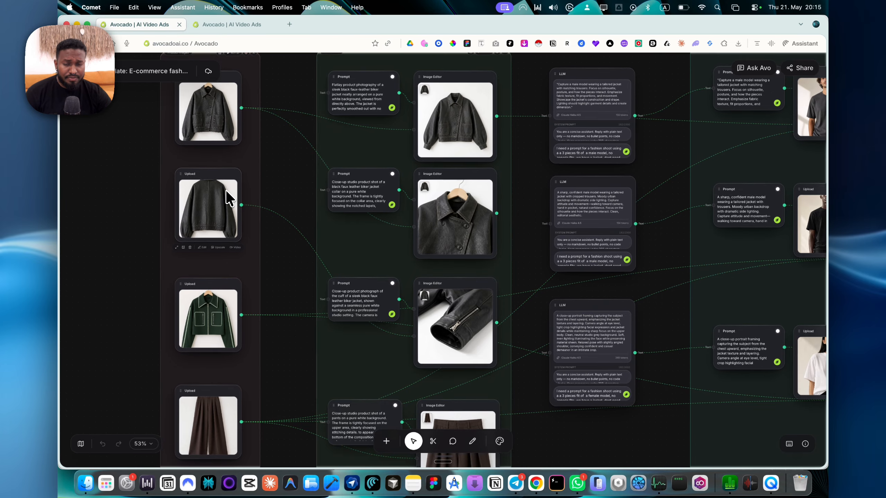
{"action": "scroll", "coordinate": [225, 190], "scroll_direction": "up", "scroll_amount": 1}
{"action": "scroll", "coordinate": [226, 198], "scroll_direction": "up", "scroll_amount": 8}
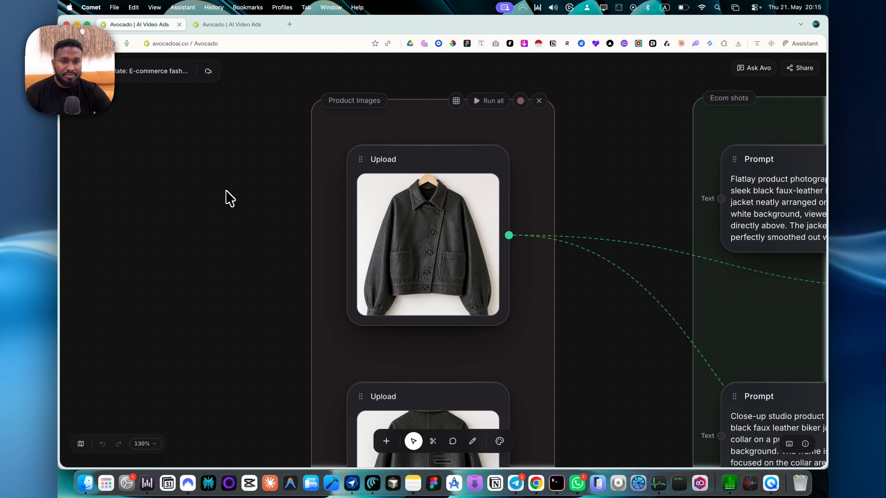
{"action": "scroll", "coordinate": [226, 197], "scroll_direction": "up", "scroll_amount": 4}
{"action": "scroll", "coordinate": [226, 197], "scroll_direction": "right", "scroll_amount": 3}
Add an Upload node and place it above the Product Images group.
{"action": "left_click", "coordinate": [386, 440]}
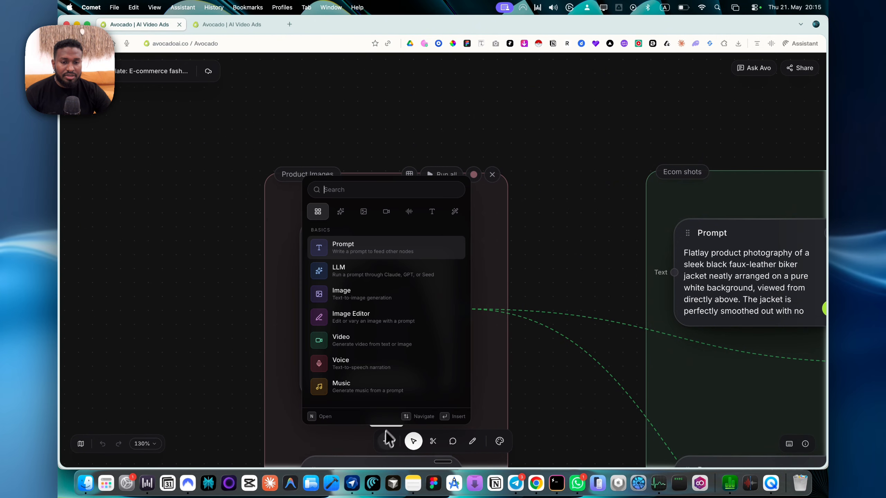
{"action": "type", "text": "up"}
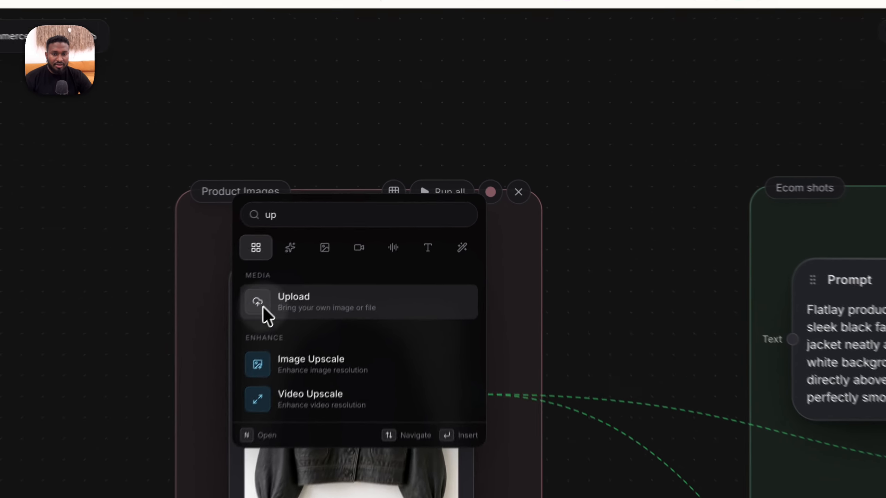
{"action": "left_click", "coordinate": [321, 249]}
{"action": "left_click_drag", "start_coordinate": [585, 233], "coordinate": [524, 277]}
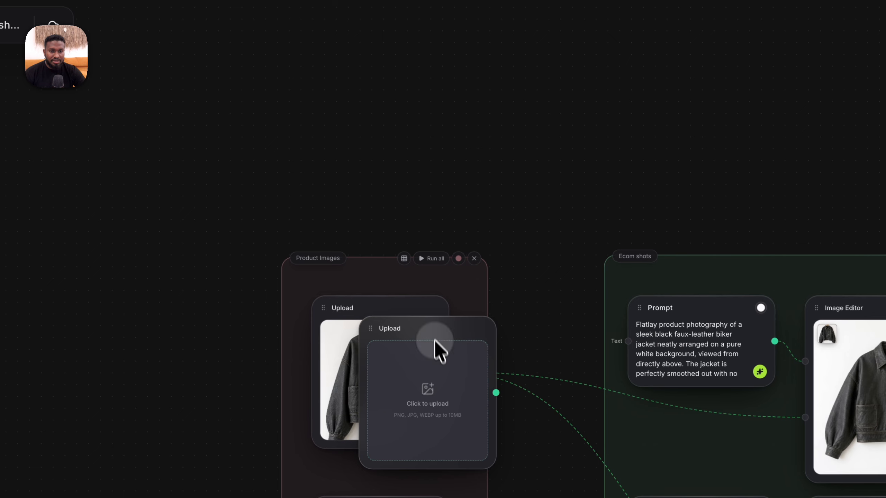
{"action": "left_click_drag", "start_coordinate": [421, 326], "coordinate": [374, 66]}
Upload the Downloads file whose name ends in "521_edit-1.png" into the new Upload node.
{"action": "left_click", "coordinate": [394, 134]}
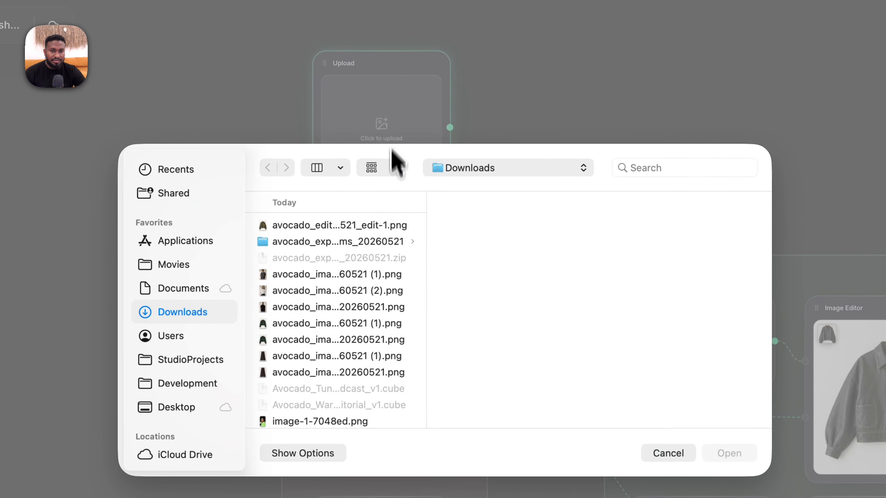
{"action": "left_click", "coordinate": [326, 226]}
{"action": "left_click", "coordinate": [726, 453]}
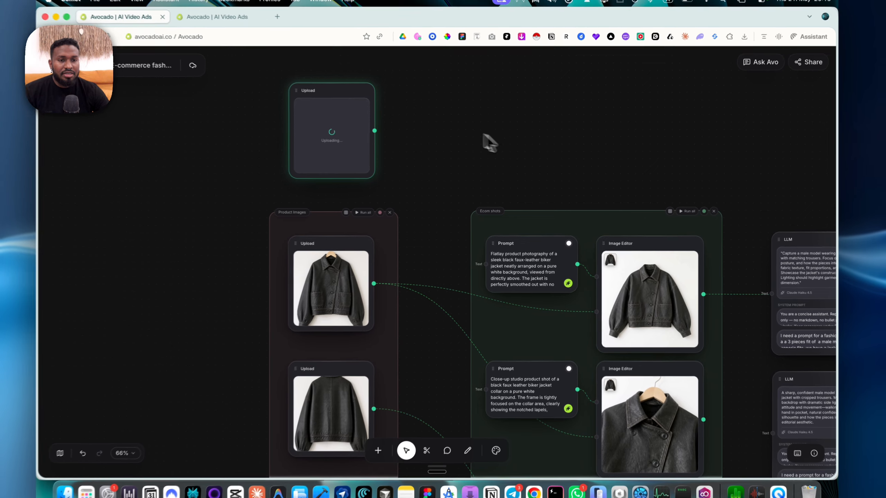
Connect the new Upload node's output to a new Image Editor node and place that node above the Ecom shots group.
{"action": "scroll", "coordinate": [494, 113], "scroll_direction": "right", "scroll_amount": 2}
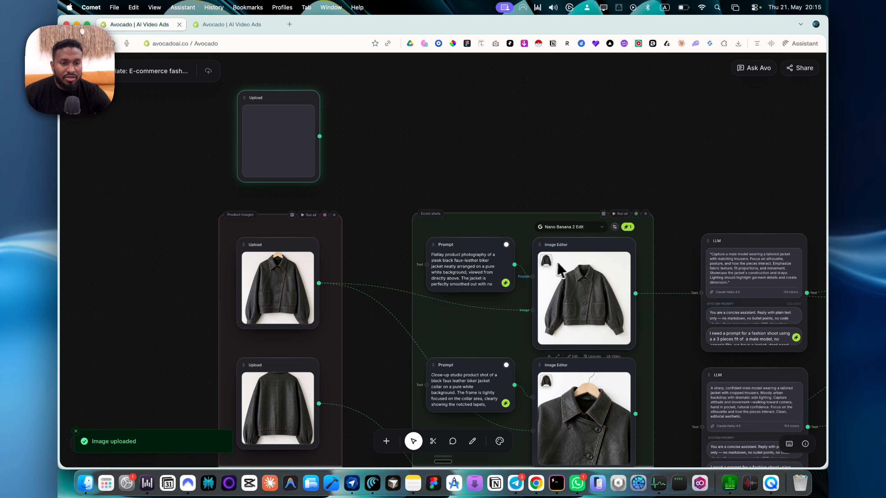
{"action": "scroll", "coordinate": [583, 274], "scroll_direction": "up", "scroll_amount": 5}
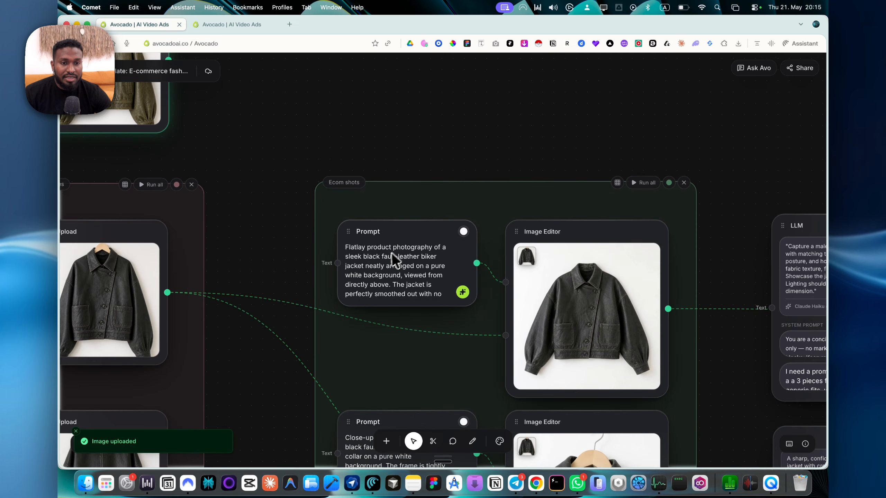
{"action": "scroll", "coordinate": [532, 237], "scroll_direction": "down", "scroll_amount": 3}
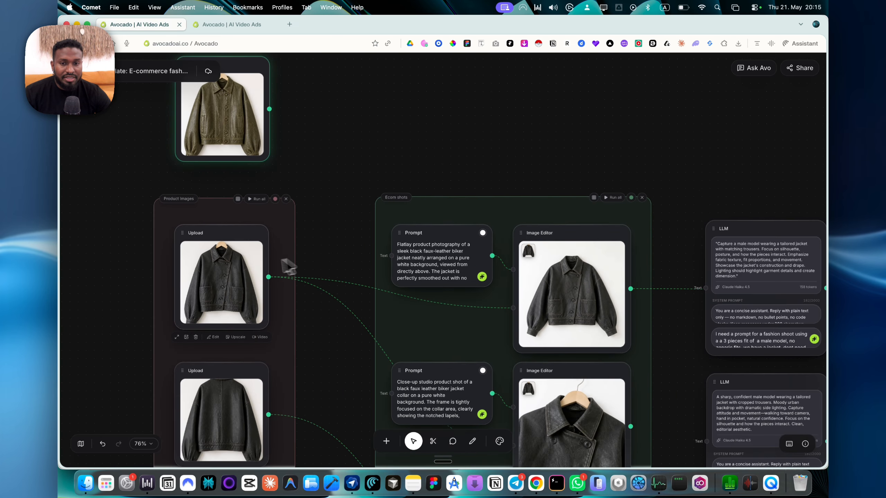
{"action": "scroll", "coordinate": [340, 197], "scroll_direction": "up", "scroll_amount": 3}
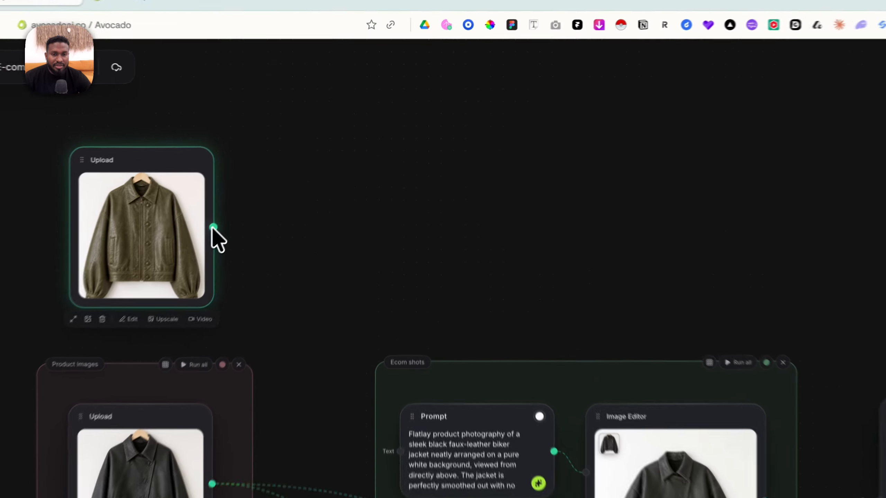
{"action": "left_click_drag", "start_coordinate": [272, 176], "coordinate": [508, 156]}
{"action": "left_click_drag", "start_coordinate": [592, 207], "coordinate": [591, 208]}
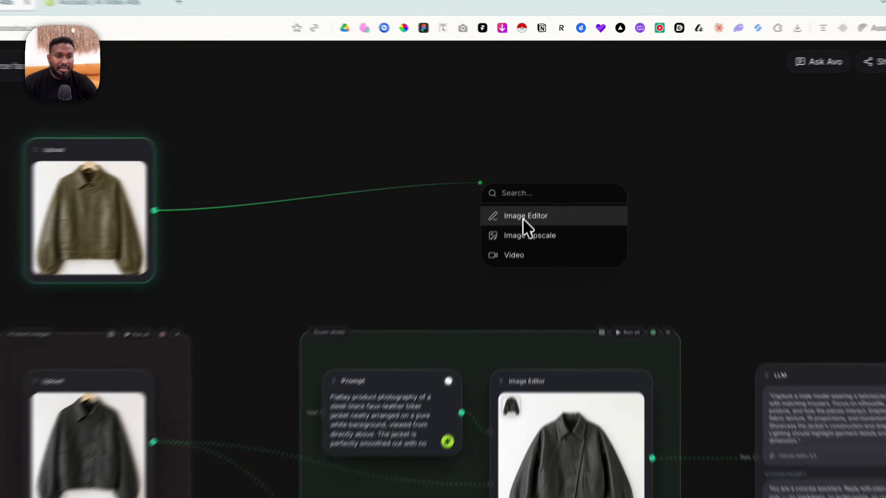
{"action": "left_click", "coordinate": [539, 182]}
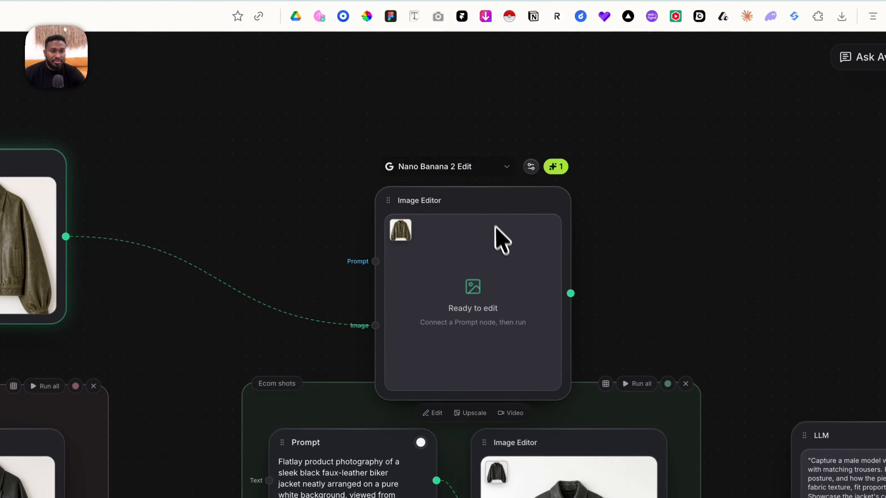
{"action": "left_click", "coordinate": [524, 153]}
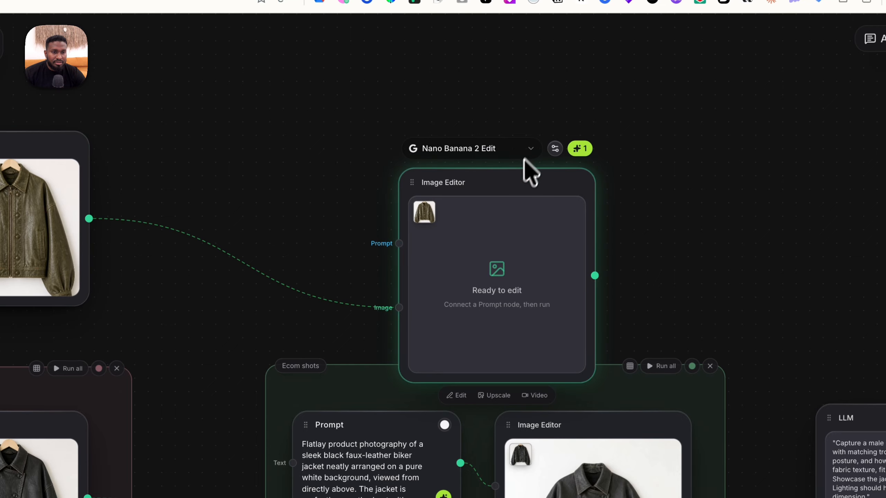
{"action": "left_click_drag", "start_coordinate": [510, 295], "coordinate": [594, 222]}
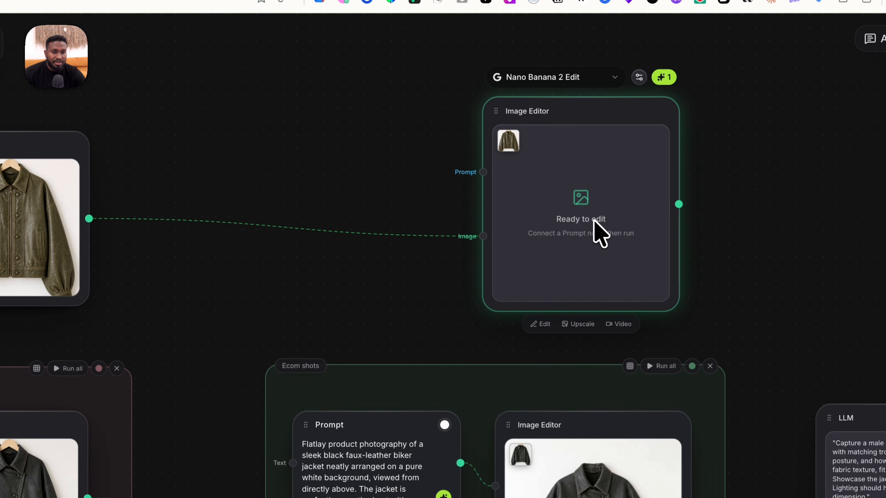
Add a Prompt node reading "close up shot of the jacket" to the new Image Editor's prompt input and run the edit.
{"action": "left_click_drag", "start_coordinate": [482, 172], "coordinate": [350, 121]}
{"action": "left_click", "coordinate": [423, 168]}
{"action": "left_click", "coordinate": [352, 142]}
{"action": "type", "text": "close u"}
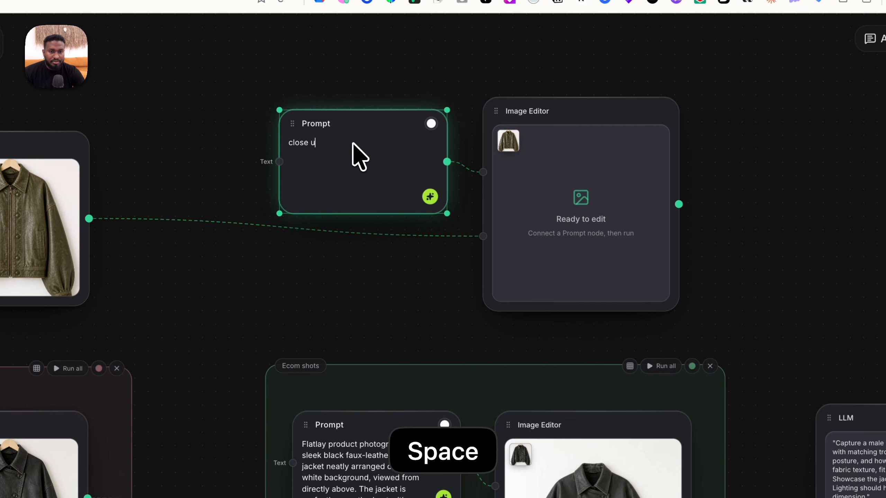
{"action": "type", "text": "p shot of the "}
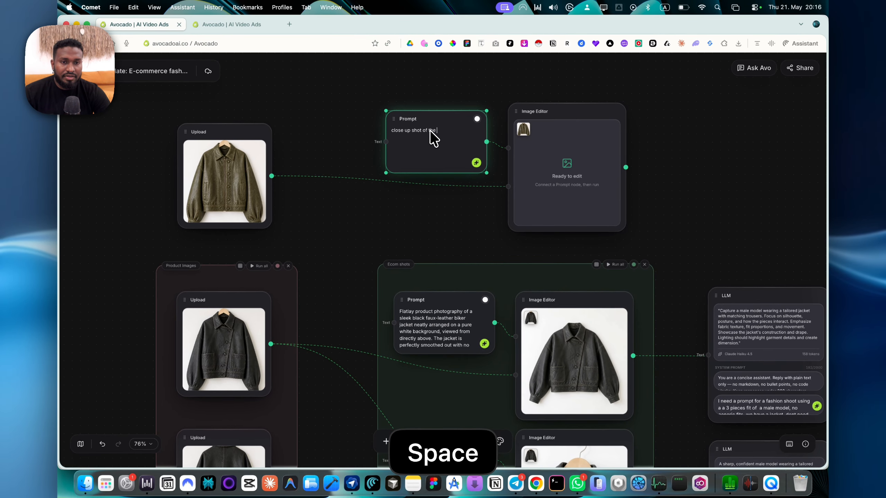
{"action": "type", "text": "jacket"}
{"action": "key", "text": "BackSpace"}
{"action": "type", "text": "et"}
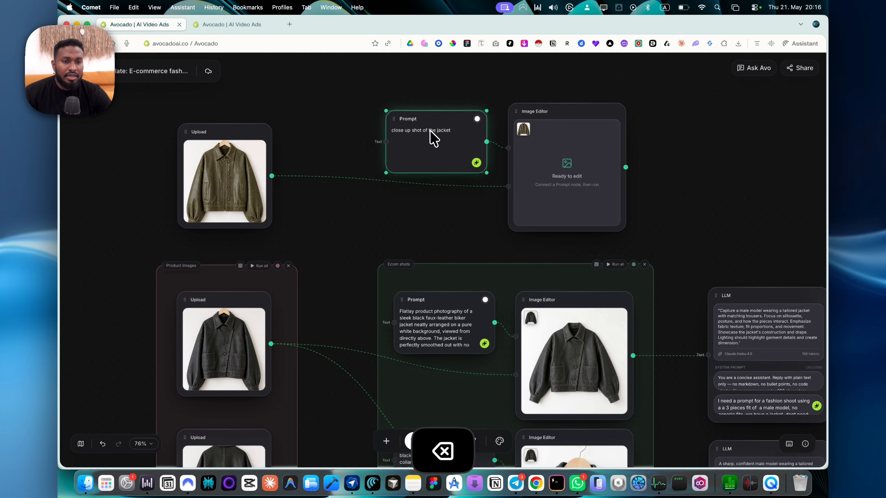
{"action": "left_click", "coordinate": [476, 163]}
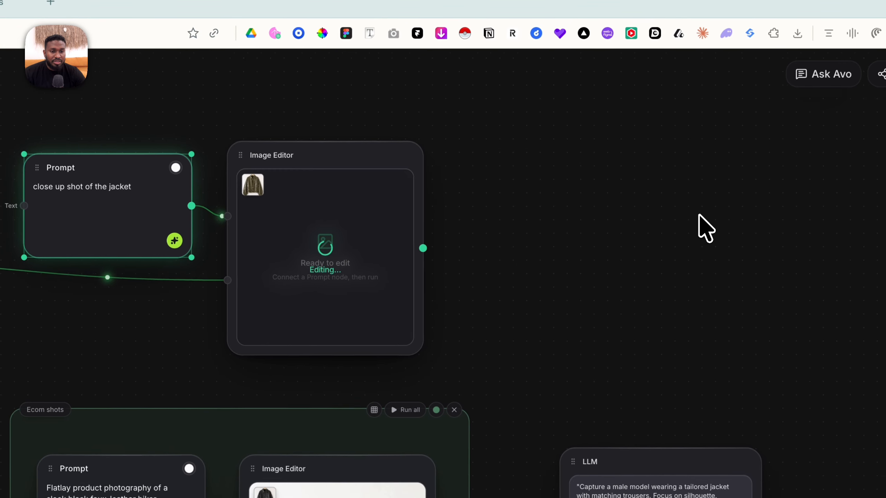
Examine the Fashion Shoot group and the black jacket upload in the Product Images group.
{"action": "scroll", "coordinate": [699, 214], "scroll_direction": "right", "scroll_amount": 10}
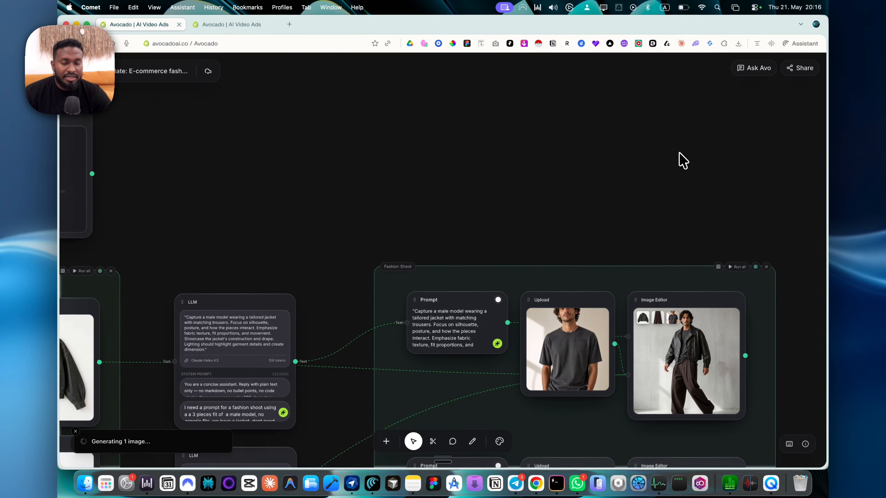
{"action": "scroll", "coordinate": [679, 153], "scroll_direction": "left", "scroll_amount": 5}
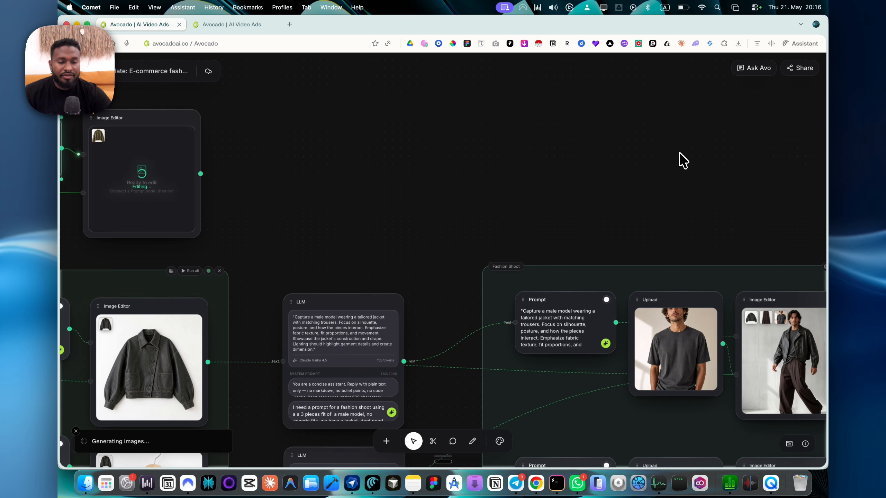
{"action": "scroll", "coordinate": [682, 160], "scroll_direction": "down", "scroll_amount": 5}
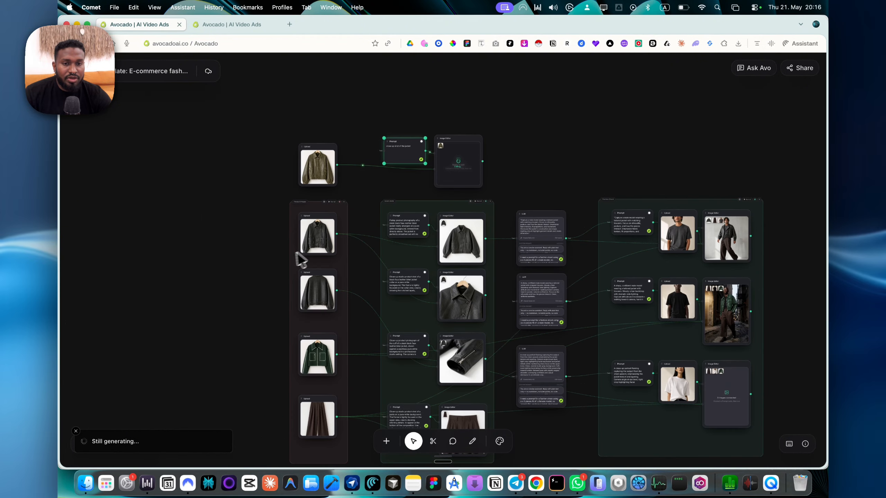
{"action": "scroll", "coordinate": [322, 250], "scroll_direction": "up", "scroll_amount": 5}
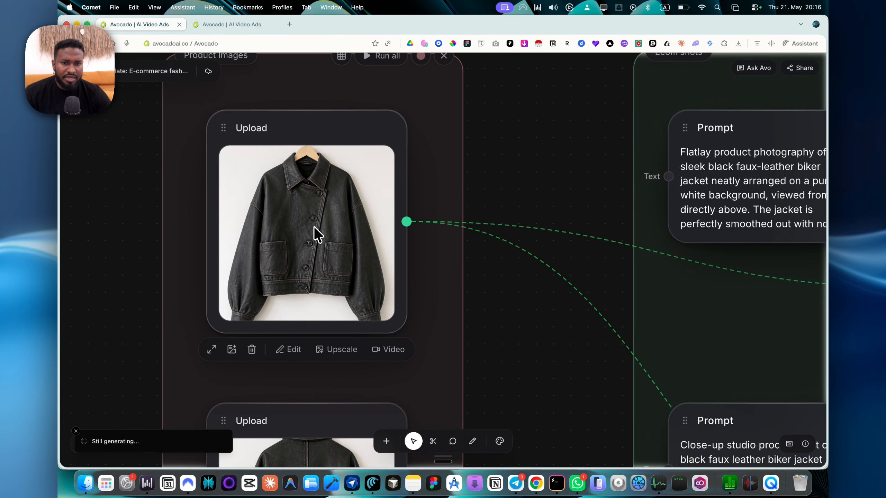
{"action": "scroll", "coordinate": [314, 226], "scroll_direction": "down", "scroll_amount": 3}
{"action": "scroll", "coordinate": [314, 226], "scroll_direction": "up", "scroll_amount": 5}
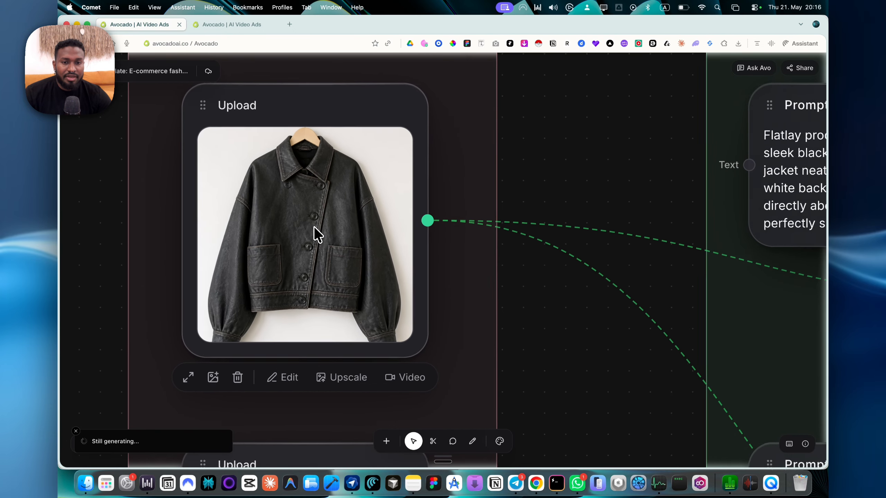
{"action": "scroll", "coordinate": [314, 226], "scroll_direction": "down", "scroll_amount": 1}
{"action": "scroll", "coordinate": [314, 226], "scroll_direction": "up", "scroll_amount": 1}
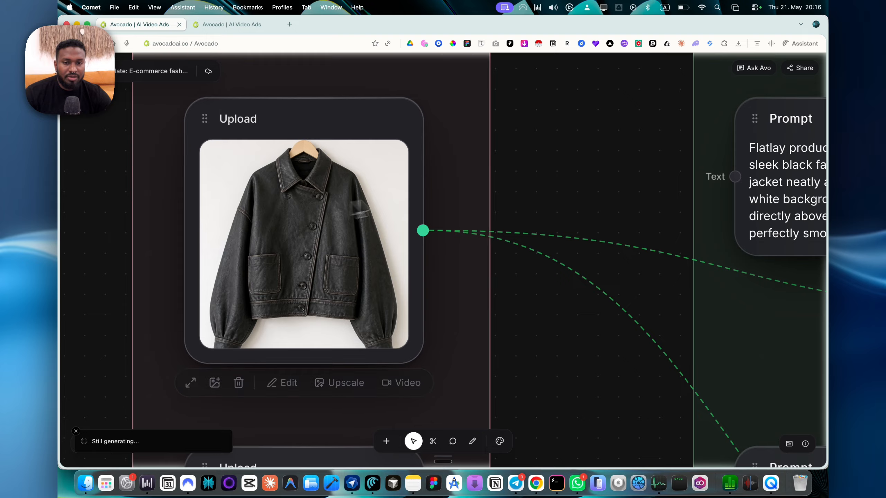
{"action": "scroll", "coordinate": [451, 196], "scroll_direction": "down", "scroll_amount": 3}
Examine how the Ecom shots prompts and Image Editor nodes connect to the LLM nodes.
{"action": "scroll", "coordinate": [451, 196], "scroll_direction": "right", "scroll_amount": 6}
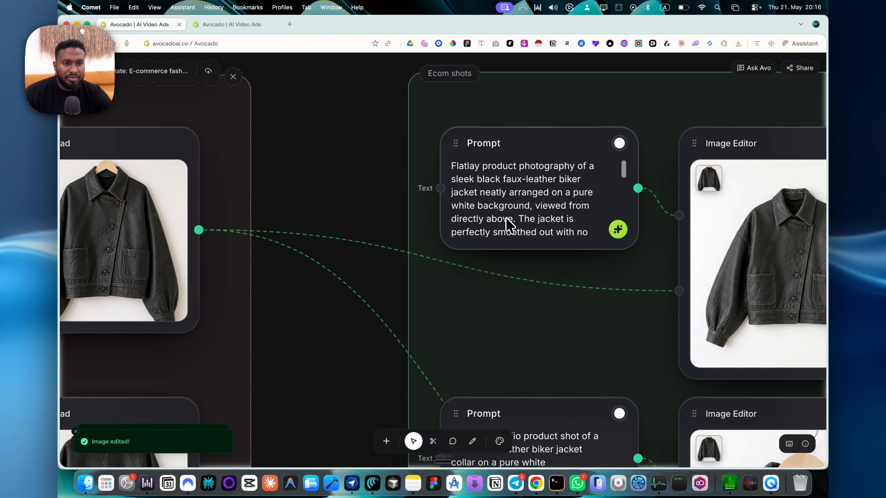
{"action": "left_click", "coordinate": [320, 198]}
{"action": "scroll", "coordinate": [320, 198], "scroll_direction": "down", "scroll_amount": 3}
{"action": "scroll", "coordinate": [319, 197], "scroll_direction": "right", "scroll_amount": 2}
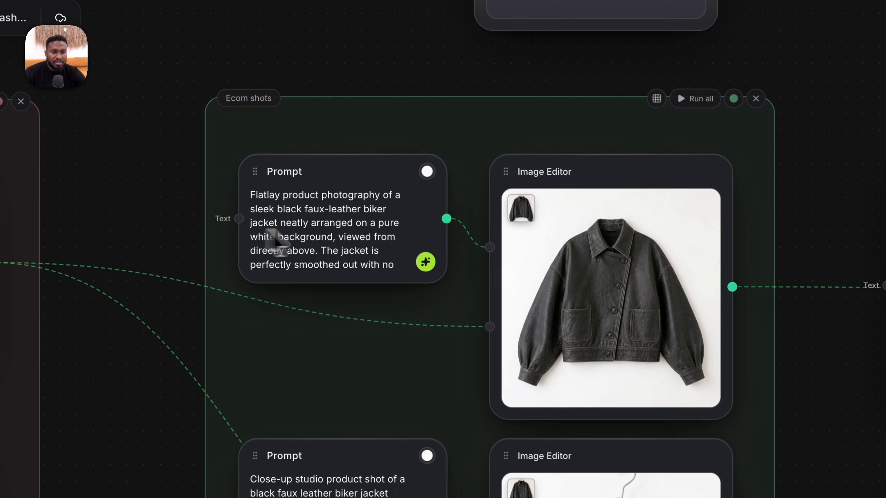
{"action": "scroll", "coordinate": [463, 208], "scroll_direction": "up", "scroll_amount": 4}
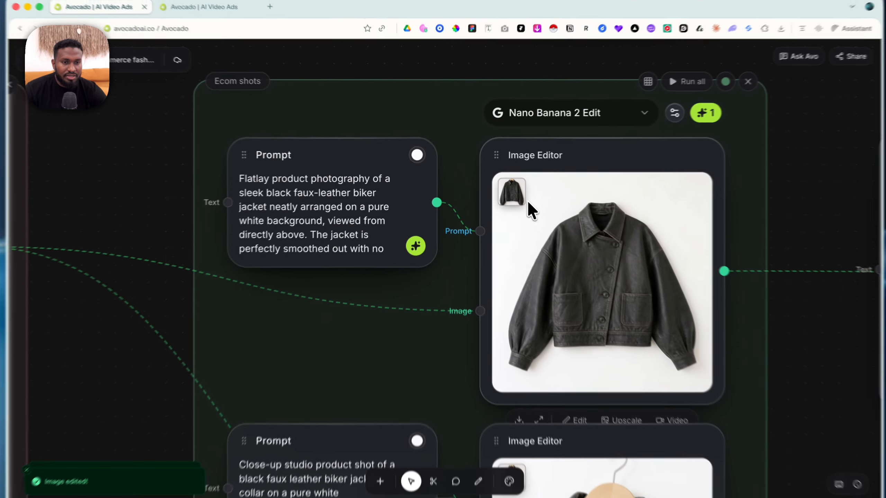
{"action": "scroll", "coordinate": [536, 252], "scroll_direction": "down", "scroll_amount": 1}
{"action": "scroll", "coordinate": [517, 226], "scroll_direction": "down", "scroll_amount": 3}
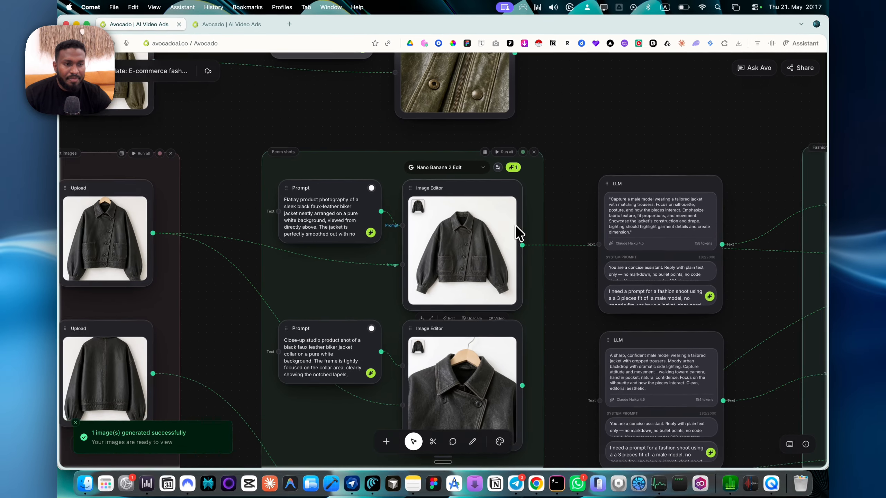
{"action": "scroll", "coordinate": [515, 225], "scroll_direction": "right", "scroll_amount": 3}
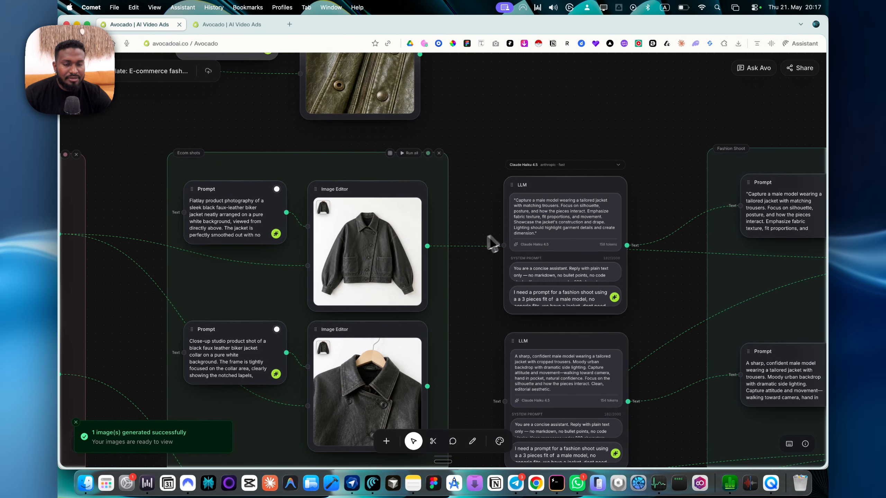
{"action": "scroll", "coordinate": [466, 251], "scroll_direction": "down", "scroll_amount": 3}
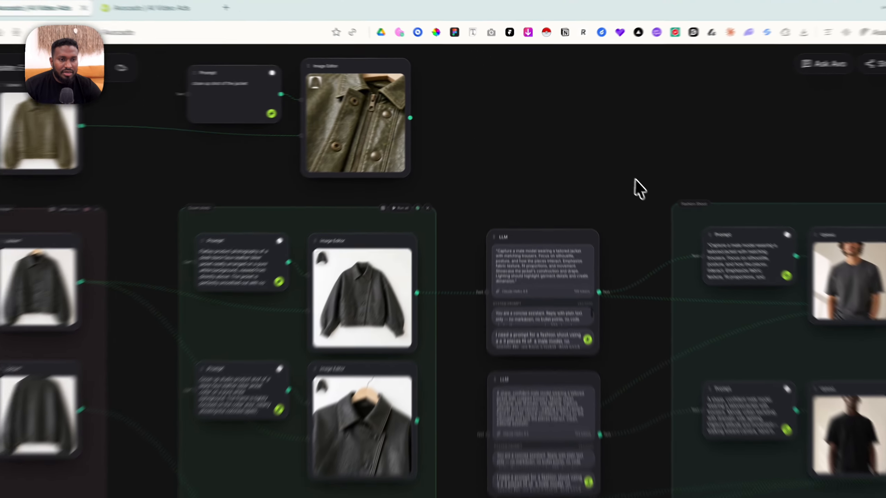
Examine the Fashion Shoot group's first model shot and compare it with the olive jacket close-up chain.
{"action": "key", "text": "space"}
{"action": "left_click_drag", "start_coordinate": [610, 161], "coordinate": [474, 132]}
{"action": "scroll", "coordinate": [230, 134], "scroll_direction": "up", "scroll_amount": 5}
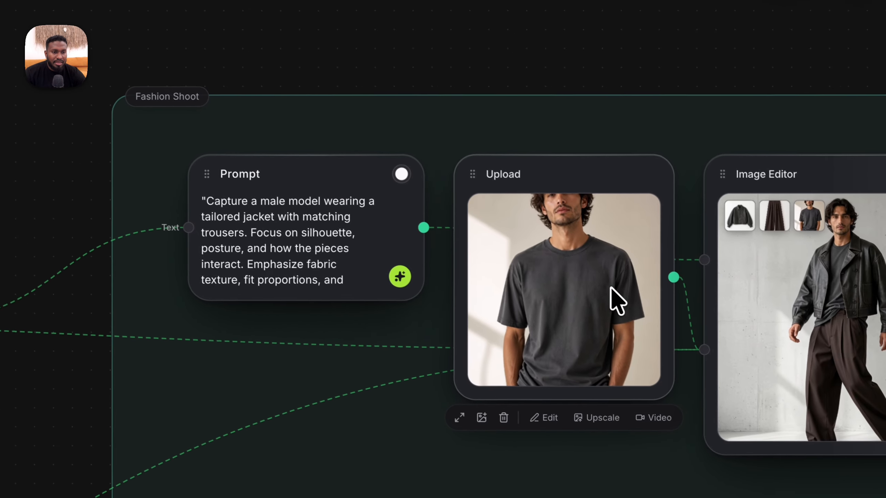
{"action": "scroll", "coordinate": [735, 375], "scroll_direction": "right", "scroll_amount": 5}
{"action": "scroll", "coordinate": [627, 274], "scroll_direction": "up", "scroll_amount": 5}
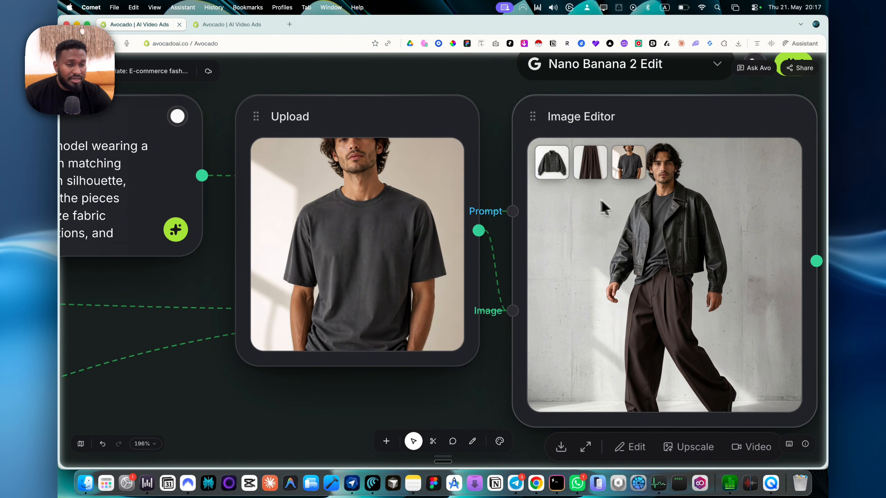
{"action": "scroll", "coordinate": [601, 189], "scroll_direction": "down", "scroll_amount": 15}
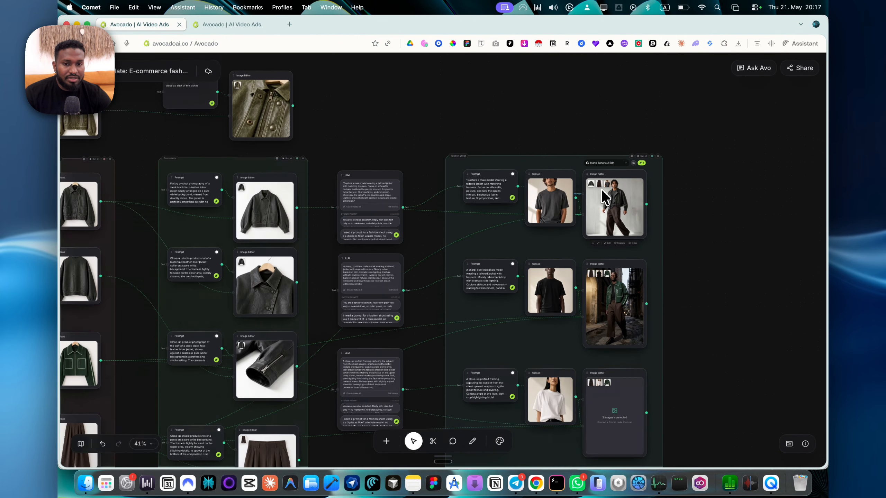
{"action": "scroll", "coordinate": [592, 195], "scroll_direction": "left", "scroll_amount": 1}
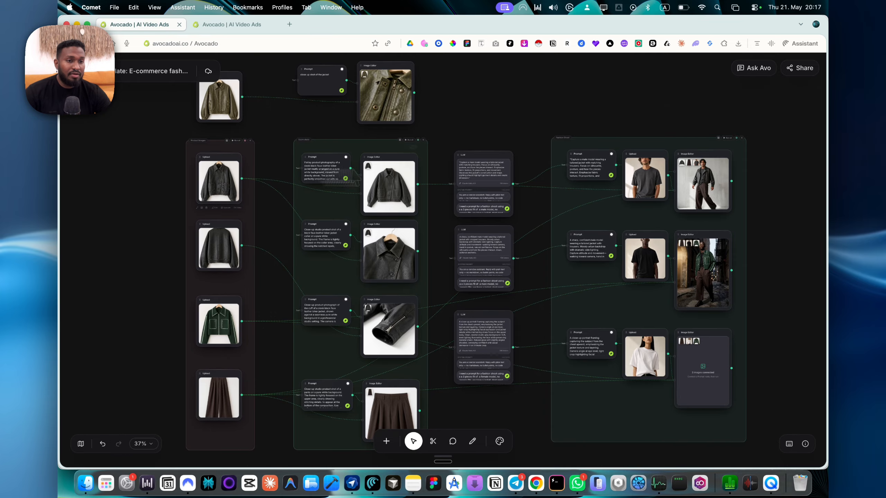
{"action": "scroll", "coordinate": [363, 128], "scroll_direction": "up", "scroll_amount": 10}
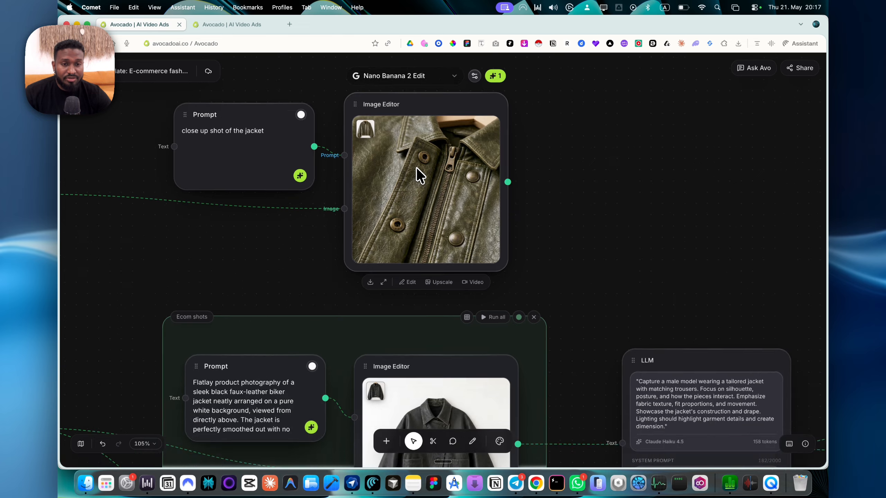
{"action": "scroll", "coordinate": [417, 168], "scroll_direction": "down", "scroll_amount": 5}
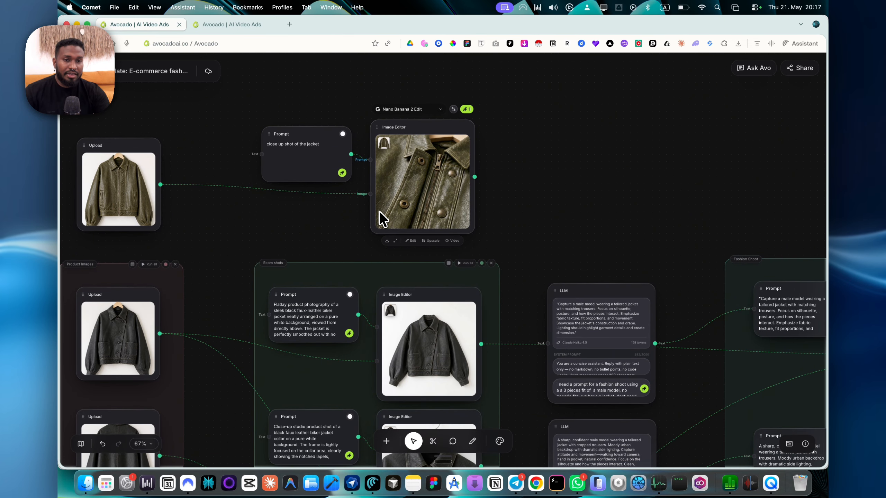
{"action": "scroll", "coordinate": [379, 210], "scroll_direction": "down", "scroll_amount": 3}
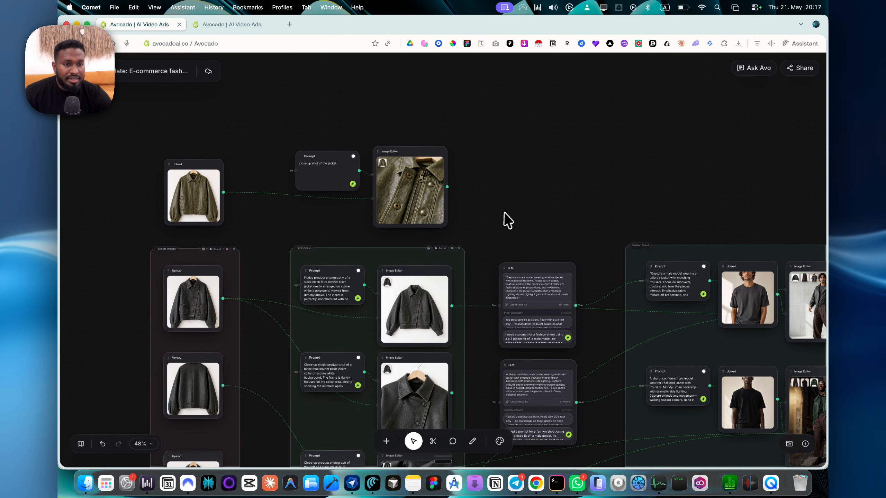
{"action": "scroll", "coordinate": [601, 184], "scroll_direction": "right", "scroll_amount": 3}
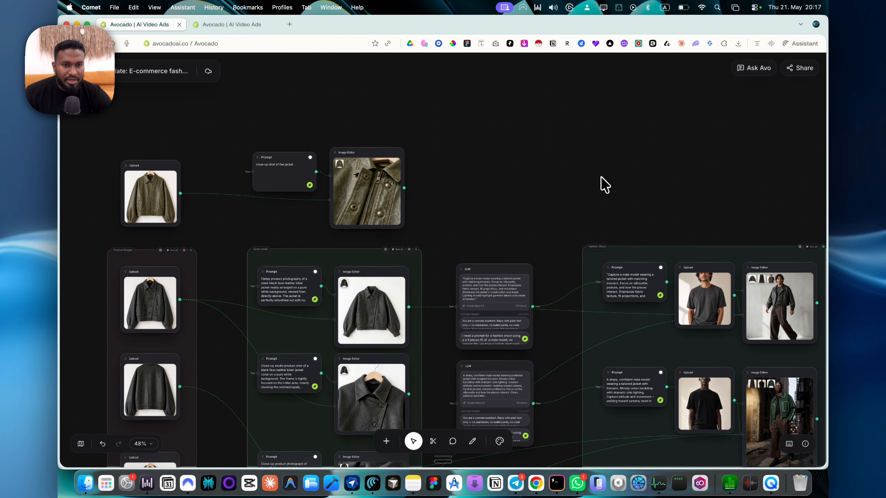
{"action": "scroll", "coordinate": [609, 184], "scroll_direction": "down", "scroll_amount": 1}
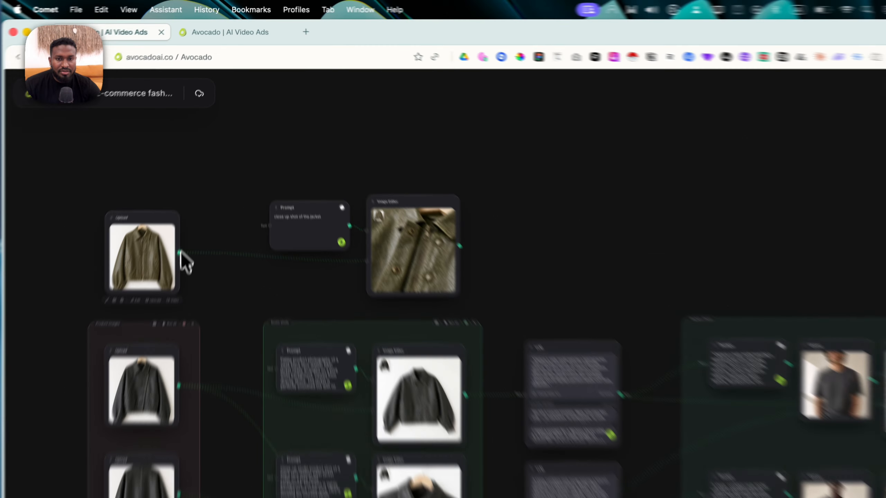
Connect the olive jacket Upload's output to a new Image Editor node placed above the close-up Image Editor.
{"action": "left_click_drag", "start_coordinate": [192, 193], "coordinate": [354, 124]}
{"action": "left_click_drag", "start_coordinate": [432, 206], "coordinate": [434, 209]}
{"action": "left_click", "coordinate": [483, 248]}
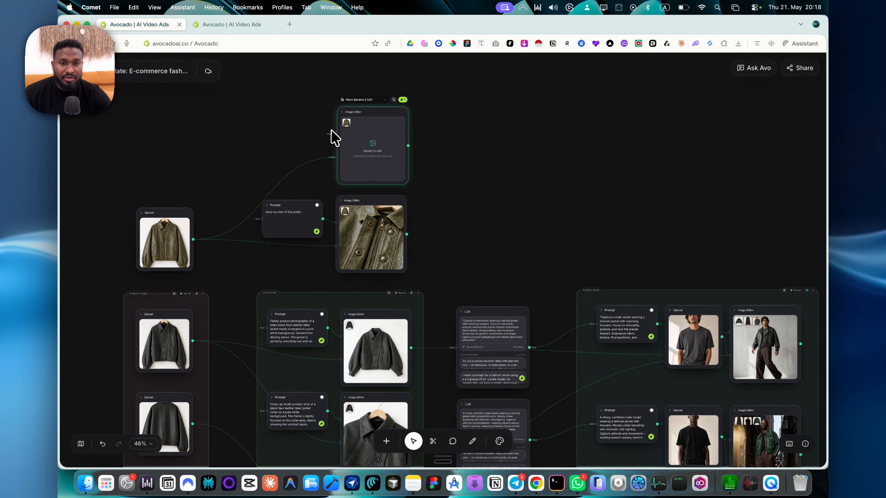
Add a Prompt node reading "back of the jacket" to the new Image Editor's prompt input and run the edit.
{"action": "left_click_drag", "start_coordinate": [332, 131], "coordinate": [270, 137]}
{"action": "left_click", "coordinate": [284, 159]}
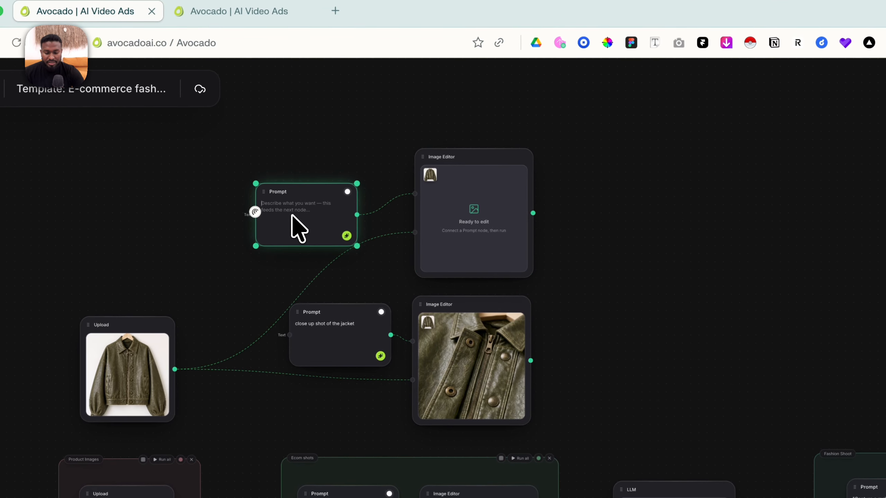
{"action": "type", "text": "back of the jac"}
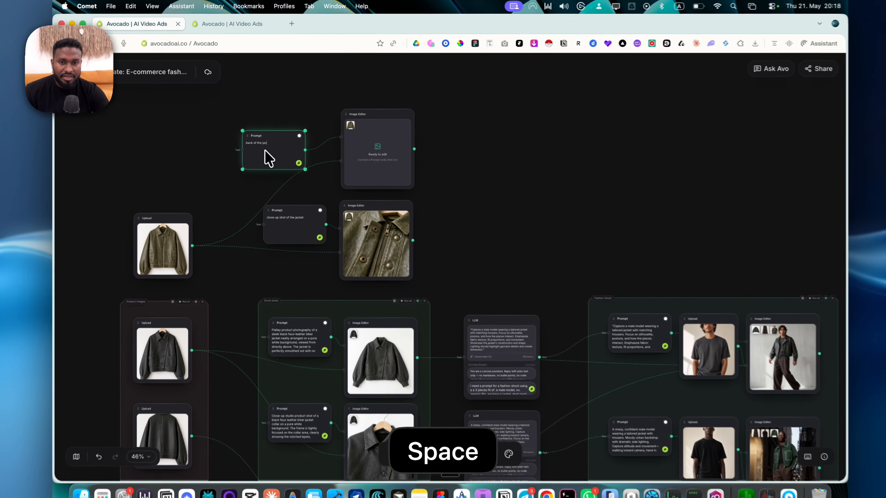
{"action": "type", "text": "ket"}
{"action": "scroll", "coordinate": [267, 156], "scroll_direction": "up", "scroll_amount": 5}
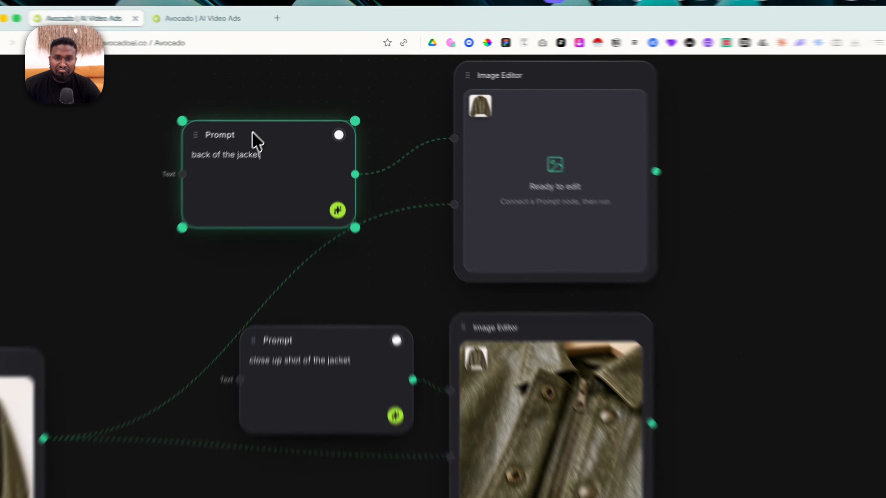
{"action": "left_click_drag", "start_coordinate": [272, 115], "coordinate": [313, 117]}
{"action": "left_click", "coordinate": [377, 175]}
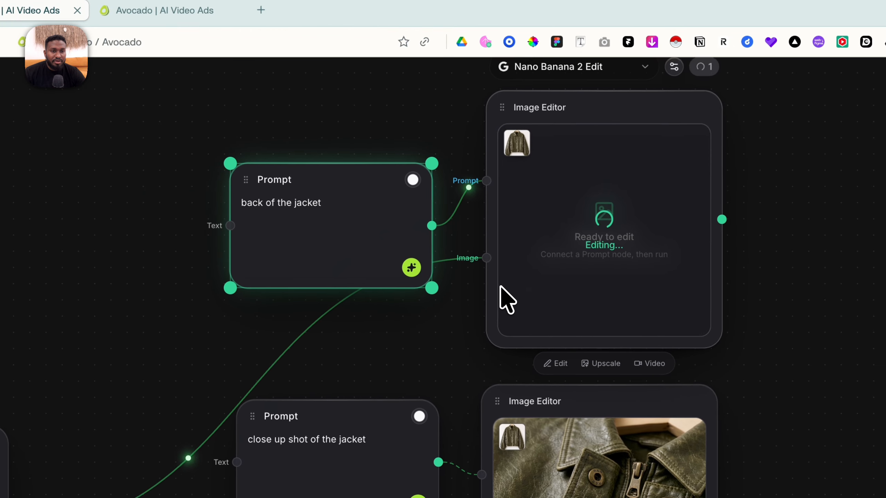
Review the back-view Image Editor's available AI models and its aspect ratio, number of images and resolution settings.
{"action": "left_click", "coordinate": [532, 113]}
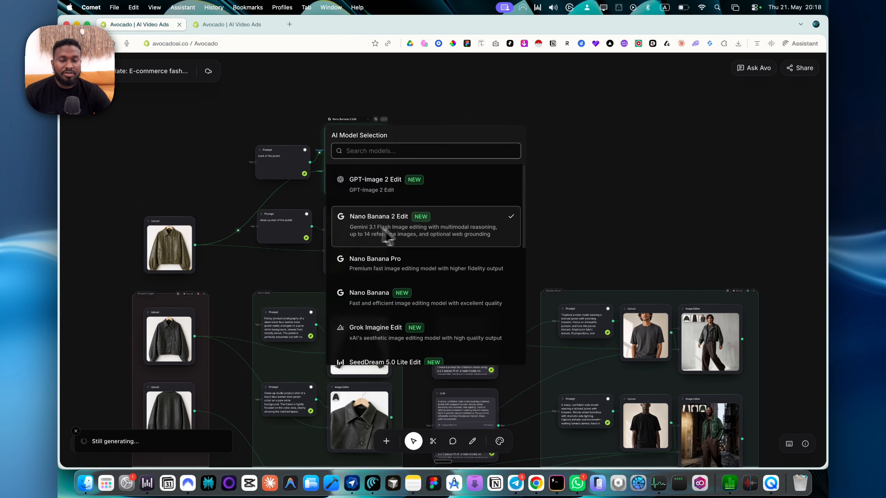
{"action": "left_click", "coordinate": [544, 180]}
{"action": "scroll", "coordinate": [347, 137], "scroll_direction": "up", "scroll_amount": 6}
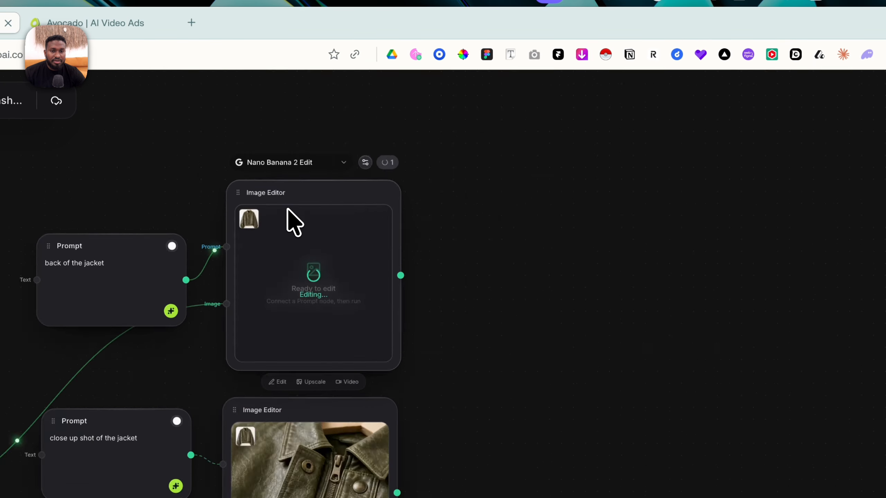
{"action": "left_click", "coordinate": [448, 117]}
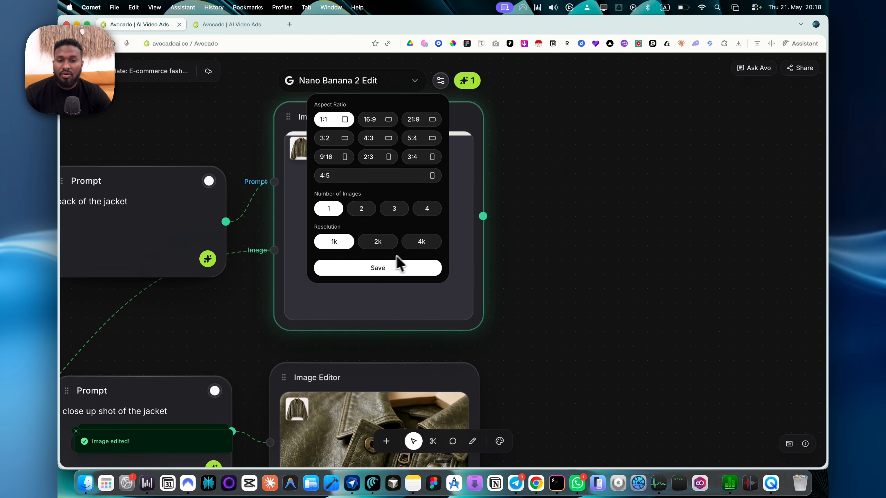
{"action": "left_click", "coordinate": [493, 187]}
Switch the back-view Image Editor's model to GPT-Image 2 Edit and inspect the generated jacket back closely.
{"action": "left_click", "coordinate": [372, 83]}
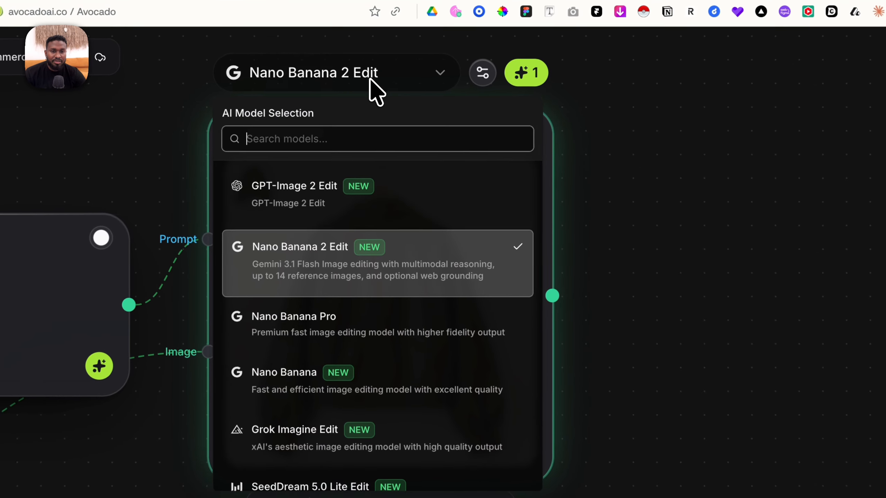
{"action": "left_click", "coordinate": [367, 167]}
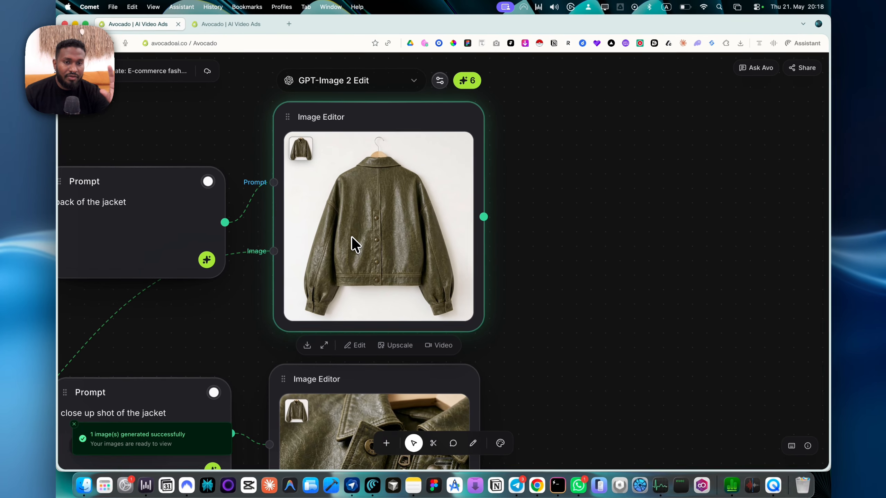
{"action": "scroll", "coordinate": [353, 241], "scroll_direction": "up", "scroll_amount": 5}
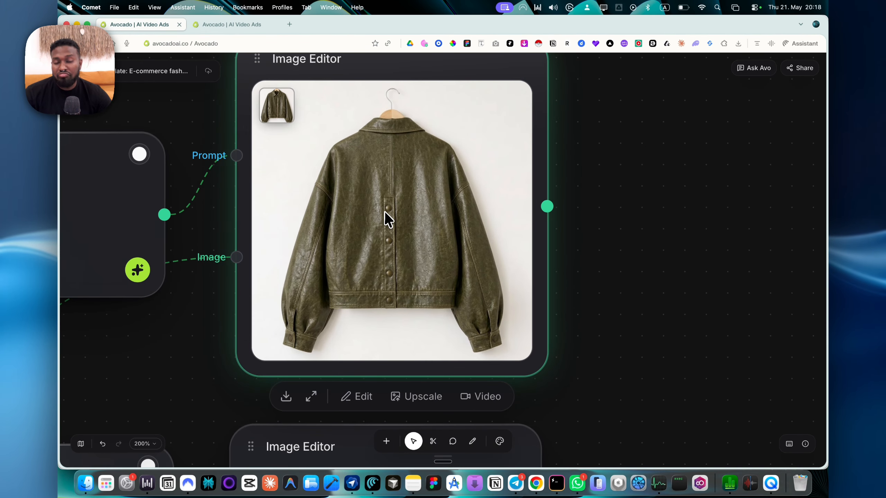
{"action": "scroll", "coordinate": [386, 213], "scroll_direction": "down", "scroll_amount": 8}
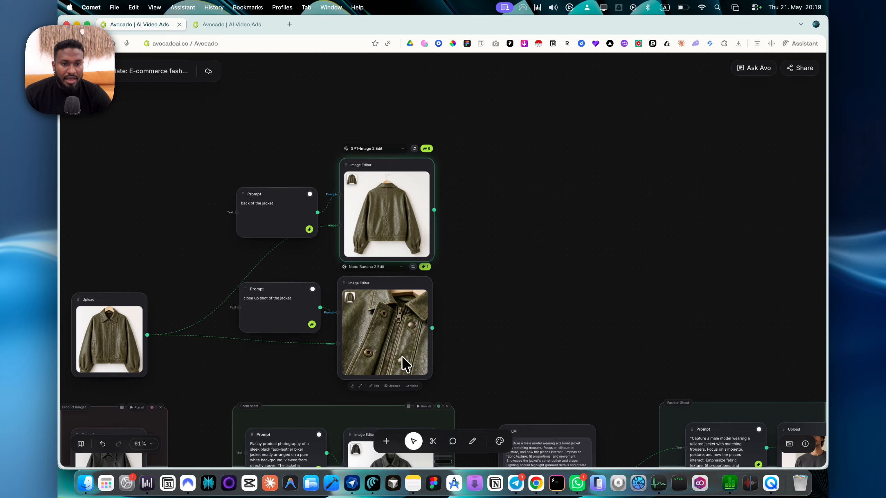
Connect the olive jacket Upload's output to another new Image Editor node placed above the Fashion Shoot group.
{"action": "scroll", "coordinate": [429, 211], "scroll_direction": "down", "scroll_amount": 3}
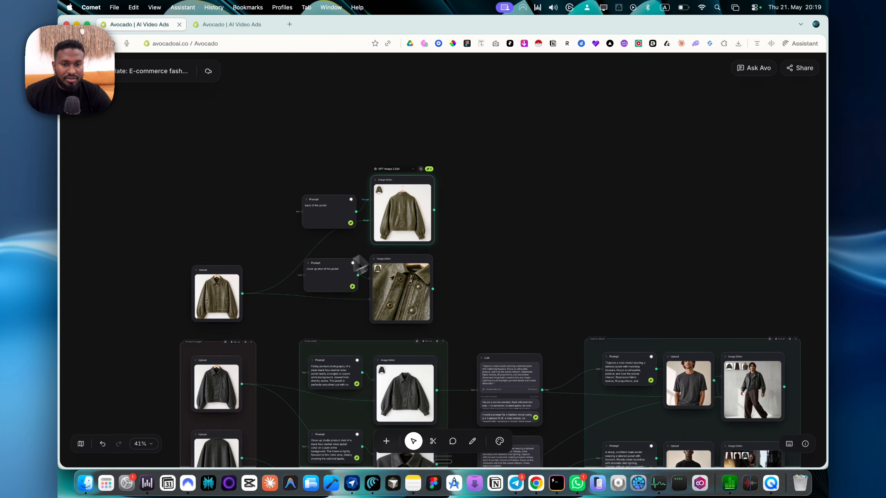
{"action": "left_click_drag", "start_coordinate": [204, 289], "coordinate": [718, 191]}
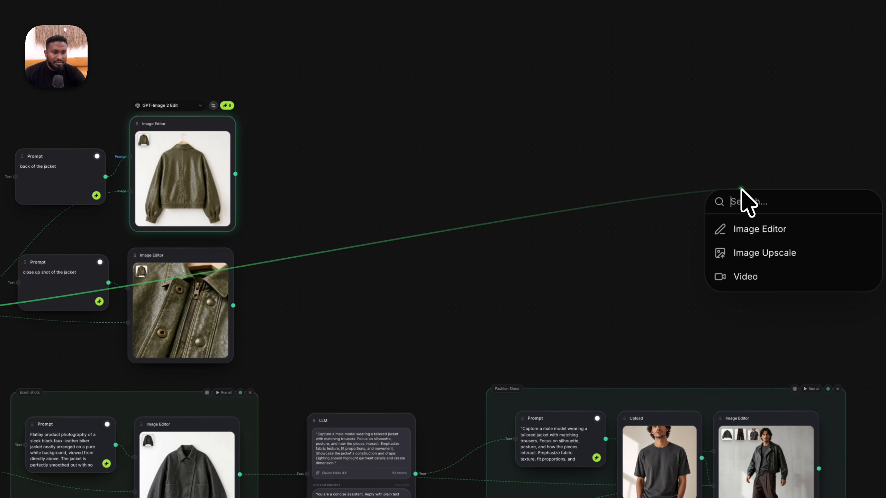
{"action": "left_click", "coordinate": [733, 292]}
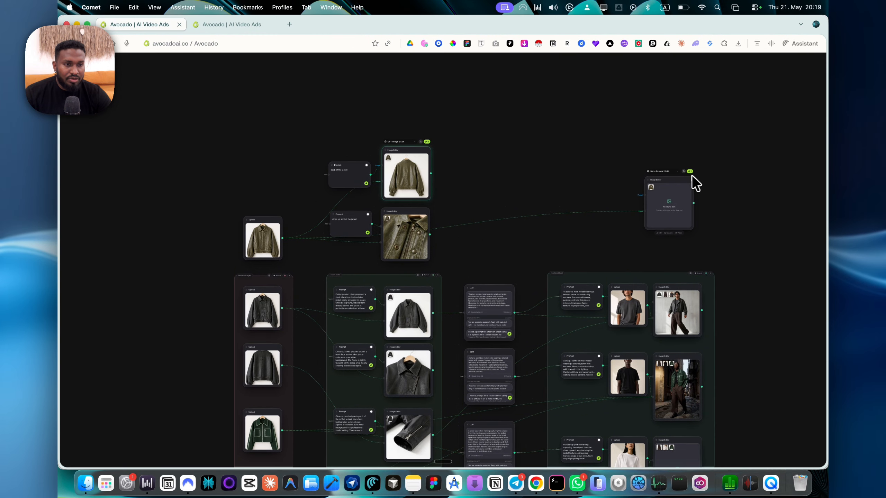
{"action": "left_click", "coordinate": [670, 172]}
{"action": "left_click", "coordinate": [716, 205]}
{"action": "scroll", "coordinate": [716, 206], "scroll_direction": "down", "scroll_amount": 5}
{"action": "scroll", "coordinate": [716, 205], "scroll_direction": "up", "scroll_amount": 5}
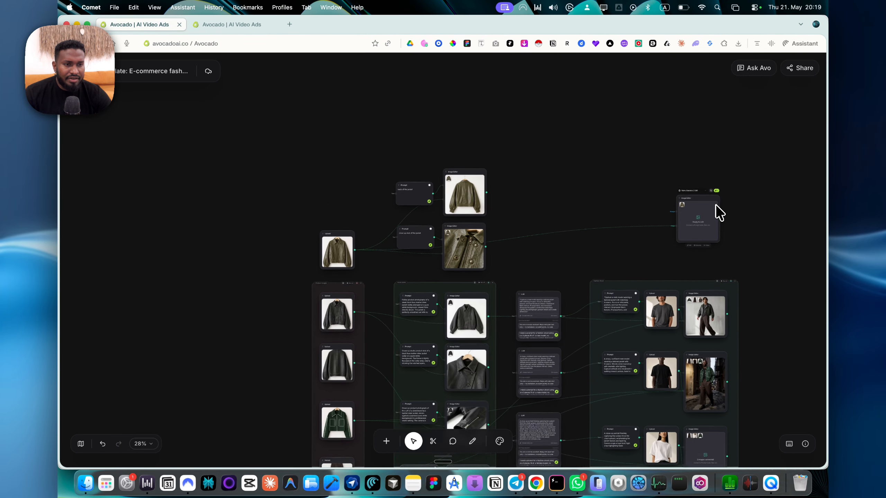
Connect the brown trousers Upload's output to the image input of the Image Editor above the Fashion Shoot group.
{"action": "scroll", "coordinate": [716, 205], "scroll_direction": "down", "scroll_amount": 1}
{"action": "scroll", "coordinate": [716, 205], "scroll_direction": "right", "scroll_amount": 1}
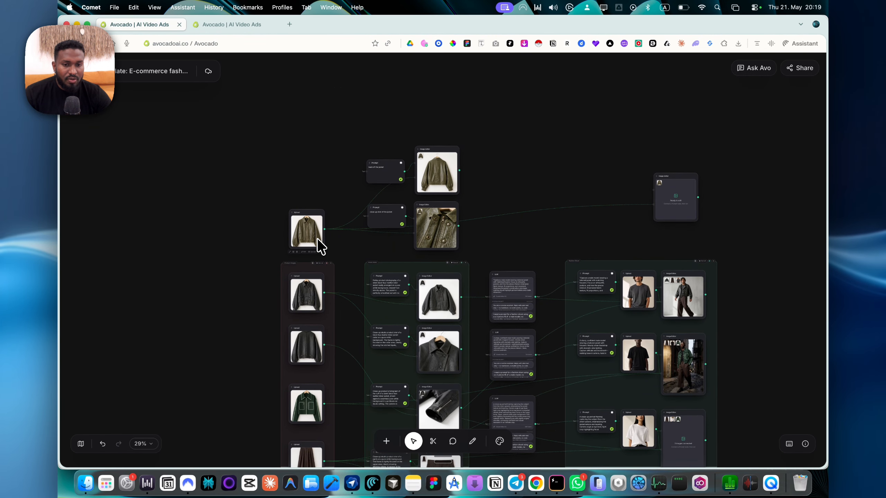
{"action": "scroll", "coordinate": [368, 432], "scroll_direction": "down", "scroll_amount": 5}
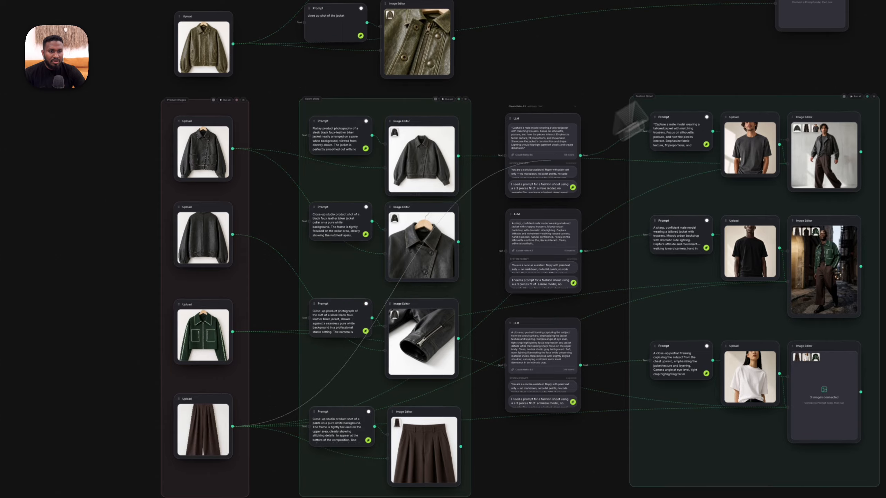
{"action": "left_click_drag", "start_coordinate": [633, 105], "coordinate": [775, 4]}
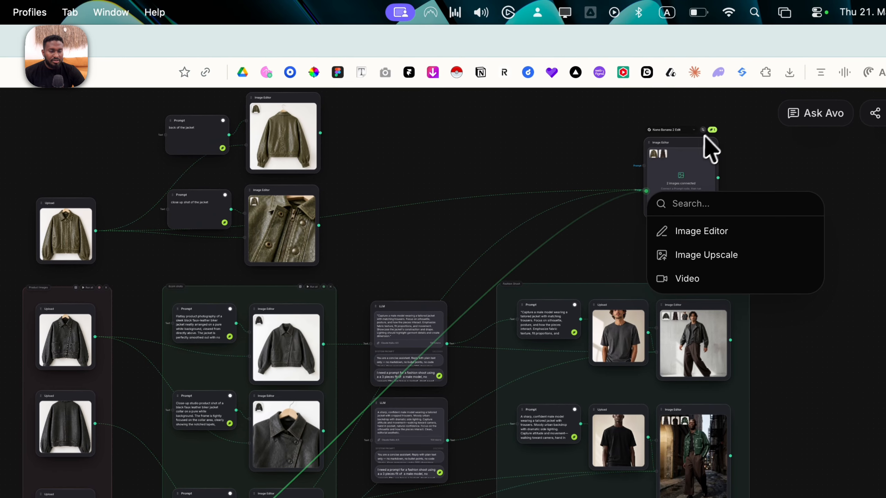
{"action": "left_click", "coordinate": [753, 148]}
{"action": "scroll", "coordinate": [753, 147], "scroll_direction": "up", "scroll_amount": 10}
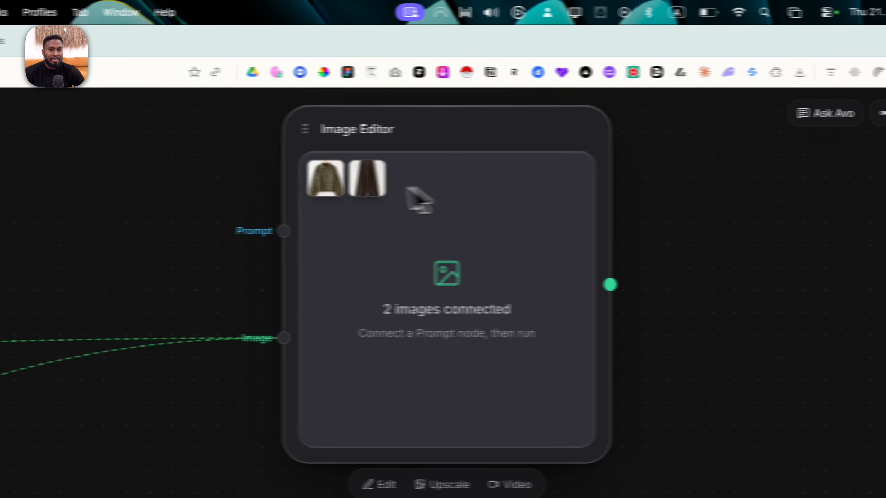
Copy the prompt text from the first Prompt node in the Fashion Shoot group.
{"action": "scroll", "coordinate": [370, 185], "scroll_direction": "down", "scroll_amount": 5}
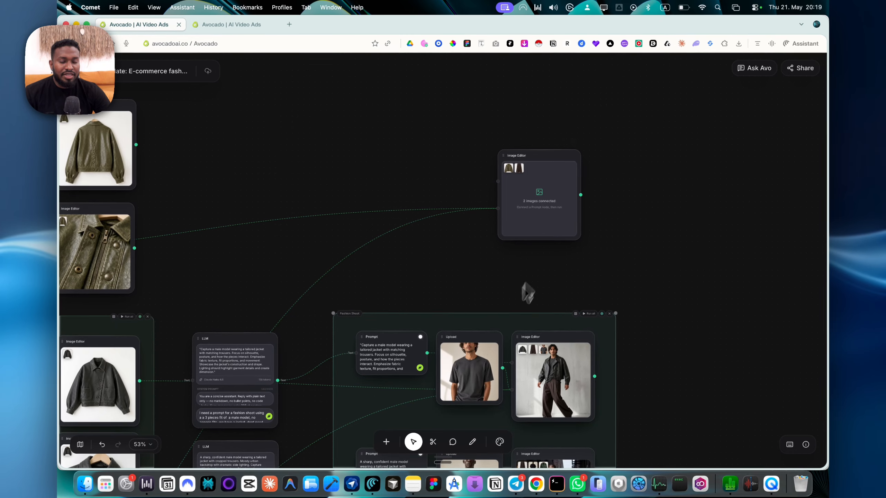
{"action": "scroll", "coordinate": [472, 343], "scroll_direction": "up", "scroll_amount": 5}
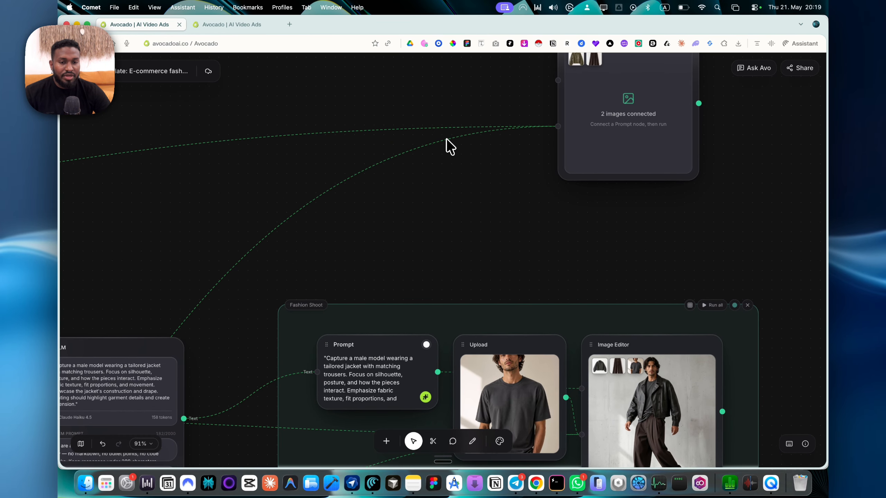
{"action": "scroll", "coordinate": [446, 140], "scroll_direction": "down", "scroll_amount": 5}
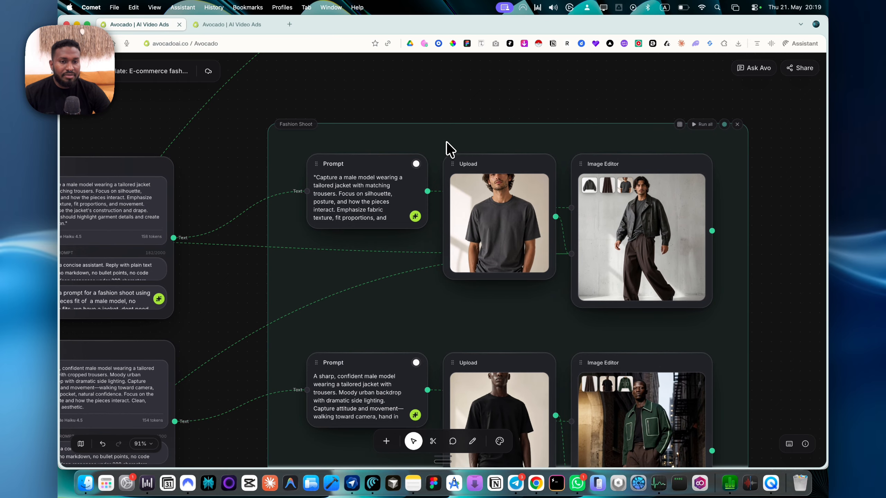
{"action": "triple_click", "coordinate": [368, 198]}
{"action": "key", "text": "super+c"}
Duplicate the black T-shirt model's Upload node in the Fashion Shoot group.
{"action": "left_click", "coordinate": [510, 207]}
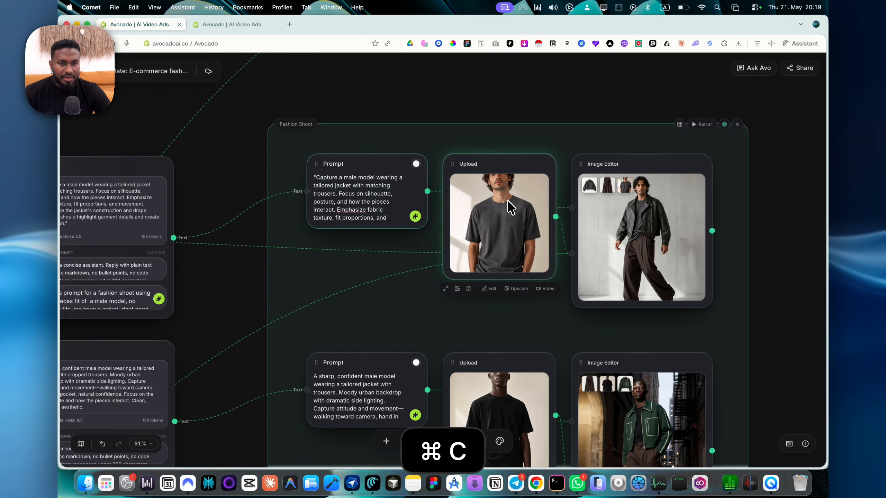
{"action": "scroll", "coordinate": [506, 244], "scroll_direction": "down", "scroll_amount": 3}
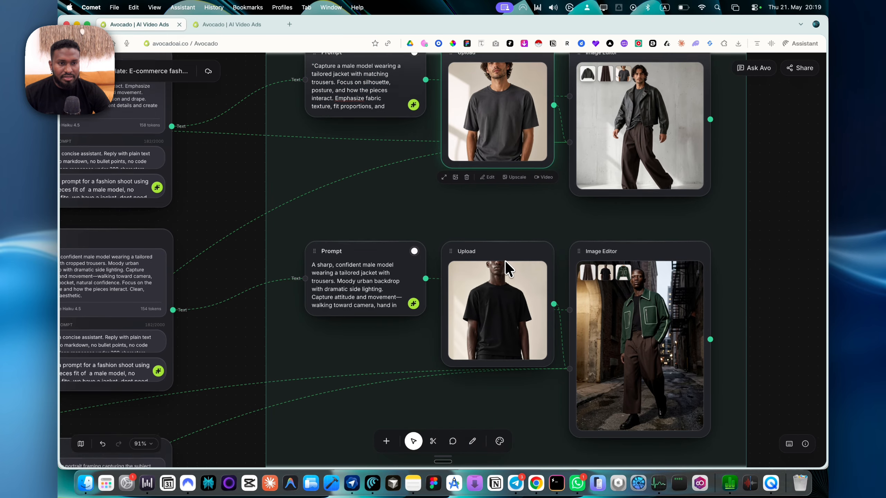
{"action": "left_click", "coordinate": [506, 262]}
{"action": "key", "text": "super+d"}
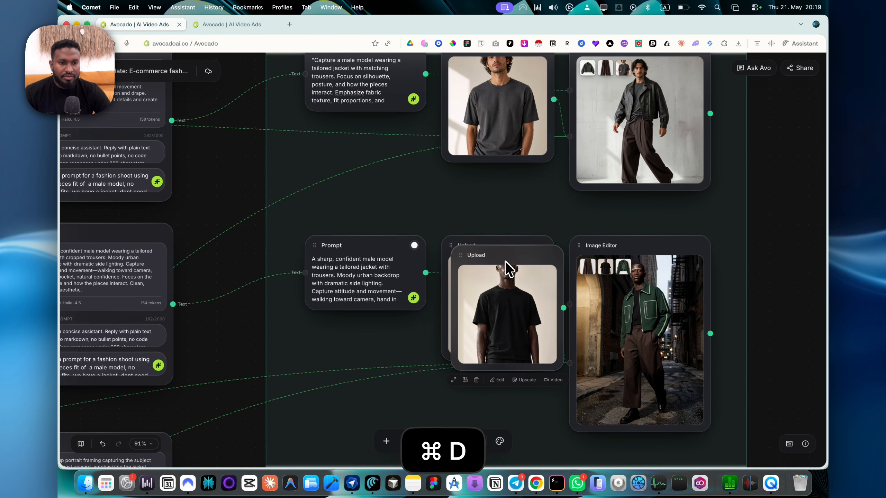
Place the duplicated black T-shirt Upload beside the Image Editor above the Fashion Shoot group and connect it to the image input.
{"action": "scroll", "coordinate": [505, 260], "scroll_direction": "down", "scroll_amount": 5}
{"action": "left_click_drag", "start_coordinate": [509, 326], "coordinate": [481, 68]}
{"action": "scroll", "coordinate": [481, 69], "scroll_direction": "up", "scroll_amount": 3}
{"action": "left_click_drag", "start_coordinate": [483, 173], "coordinate": [442, 106]}
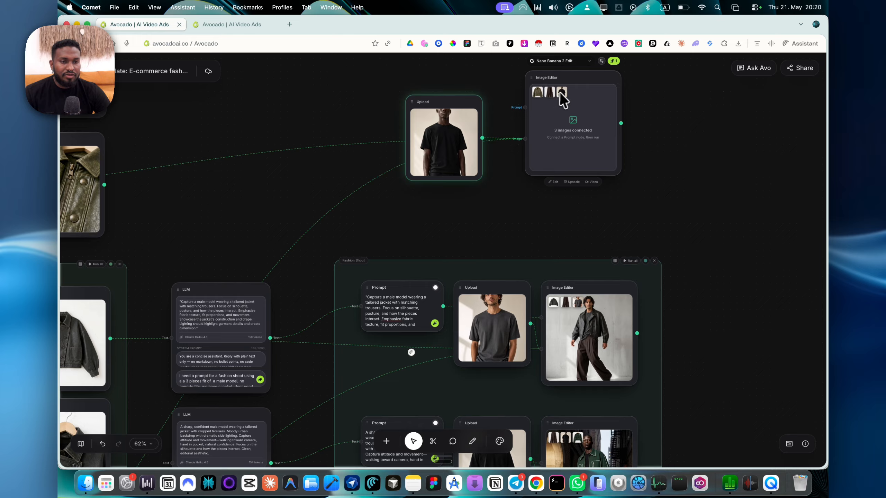
{"action": "scroll", "coordinate": [563, 92], "scroll_direction": "up", "scroll_amount": 5}
{"action": "scroll", "coordinate": [537, 107], "scroll_direction": "down", "scroll_amount": 5}
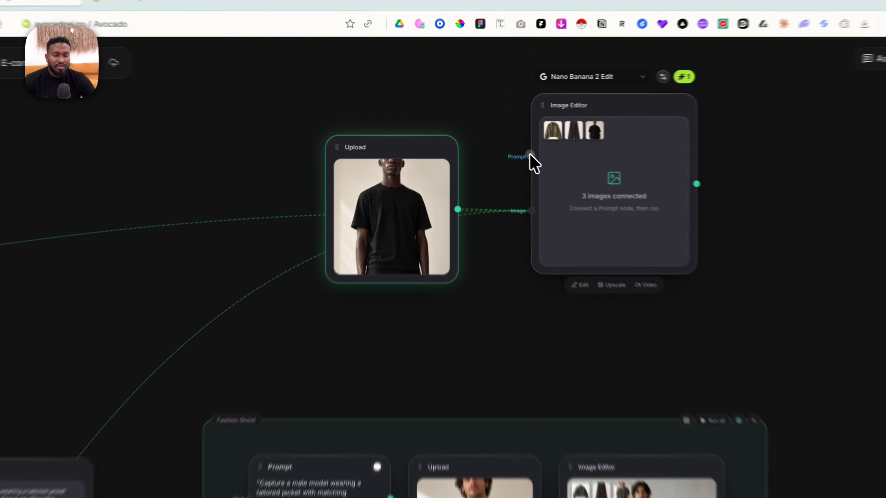
Add a Prompt node feeding the Image Editor's prompt input above the Upload and paste the copied fashion shoot prompt into it.
{"action": "left_click_drag", "start_coordinate": [529, 154], "coordinate": [396, 48]}
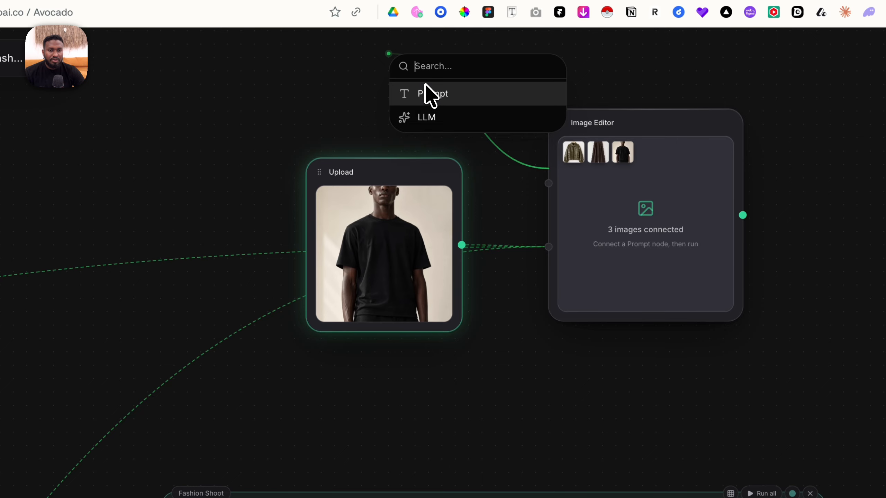
{"action": "left_click", "coordinate": [426, 91]}
{"action": "left_click", "coordinate": [352, 74]}
{"action": "key", "text": "cmd+v"}
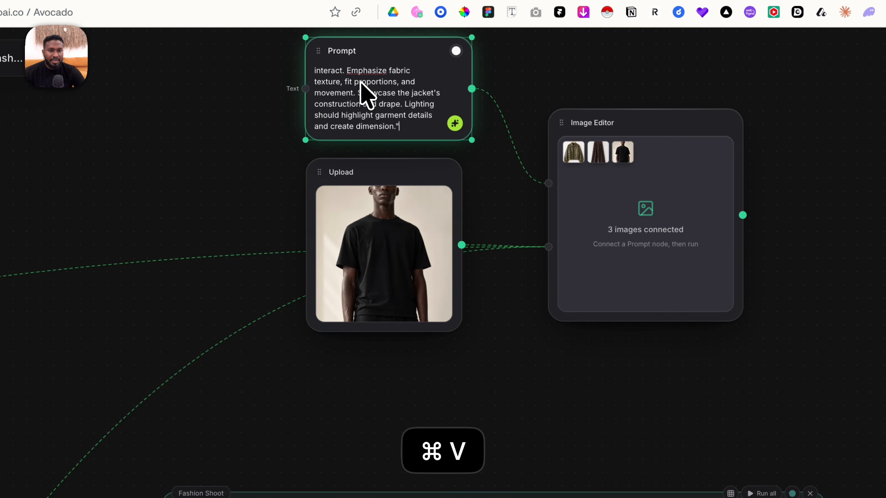
Set the model of the Image Editor above the Fashion Shoot group to GPT-Image 2 Edit.
{"action": "scroll", "coordinate": [361, 86], "scroll_direction": "up", "scroll_amount": 5}
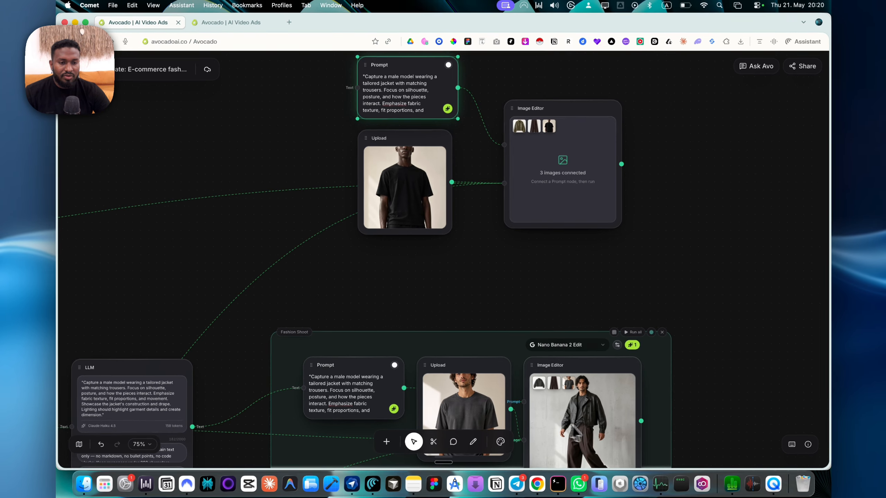
{"action": "scroll", "coordinate": [595, 430], "scroll_direction": "up", "scroll_amount": 10}
{"action": "scroll", "coordinate": [595, 429], "scroll_direction": "down", "scroll_amount": 3}
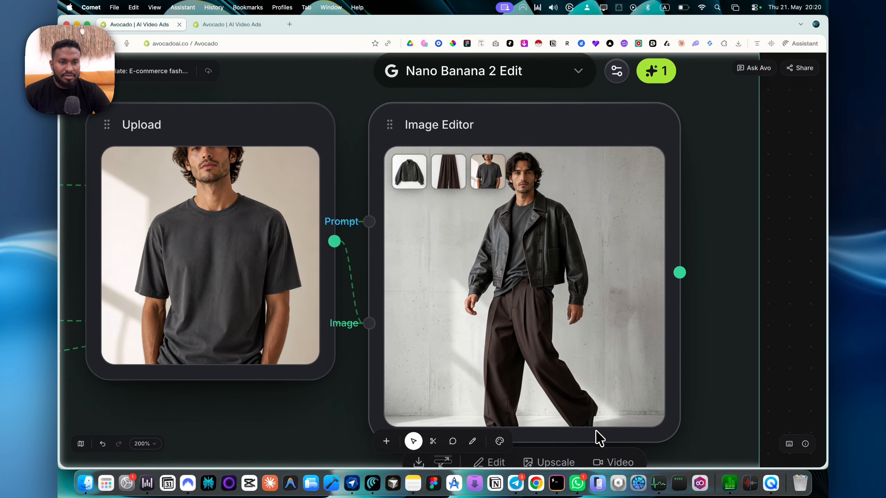
{"action": "scroll", "coordinate": [596, 430], "scroll_direction": "down", "scroll_amount": 10}
{"action": "scroll", "coordinate": [596, 429], "scroll_direction": "up", "scroll_amount": 3}
{"action": "scroll", "coordinate": [521, 166], "scroll_direction": "up", "scroll_amount": 7}
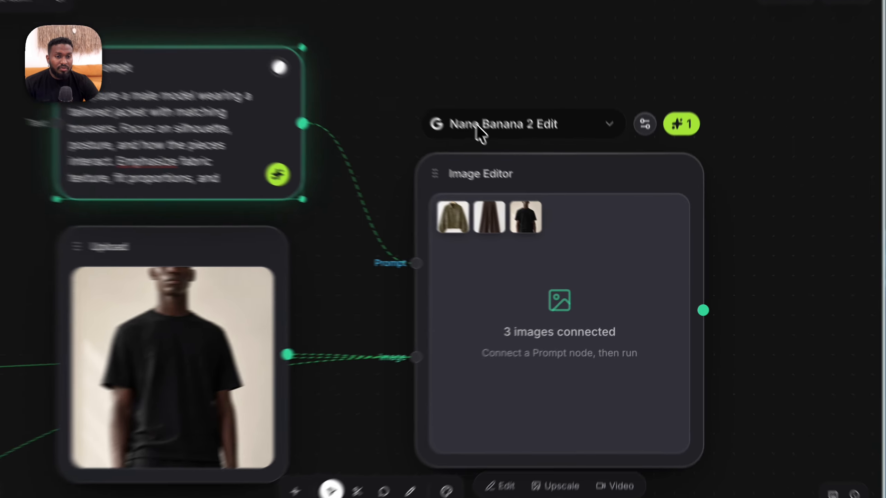
{"action": "left_click", "coordinate": [477, 125]}
{"action": "left_click", "coordinate": [508, 211]}
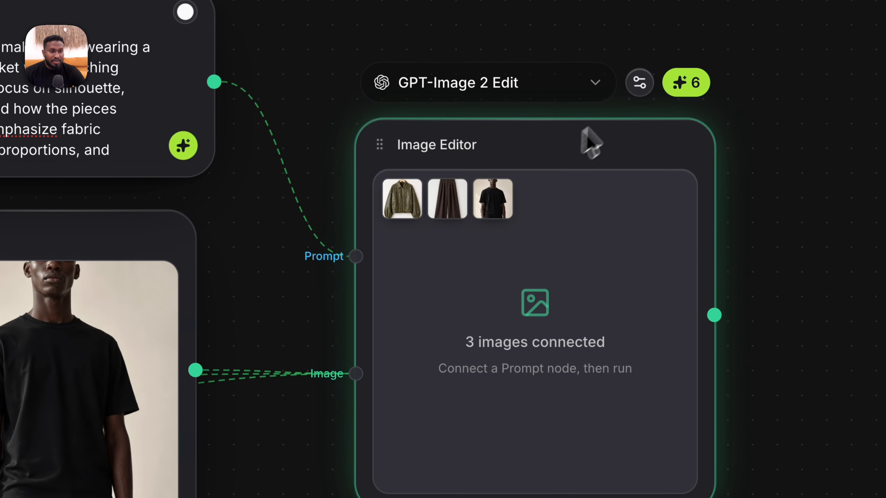
Set the Image Editor's aspect ratio to 3:4 and its quality to Low, and save the settings.
{"action": "left_click", "coordinate": [632, 93]}
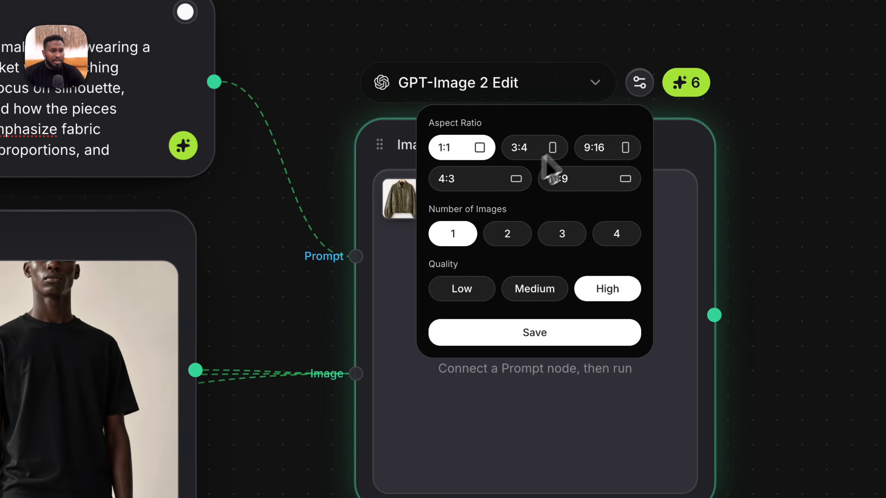
{"action": "left_click", "coordinate": [552, 150]}
{"action": "left_click", "coordinate": [555, 330]}
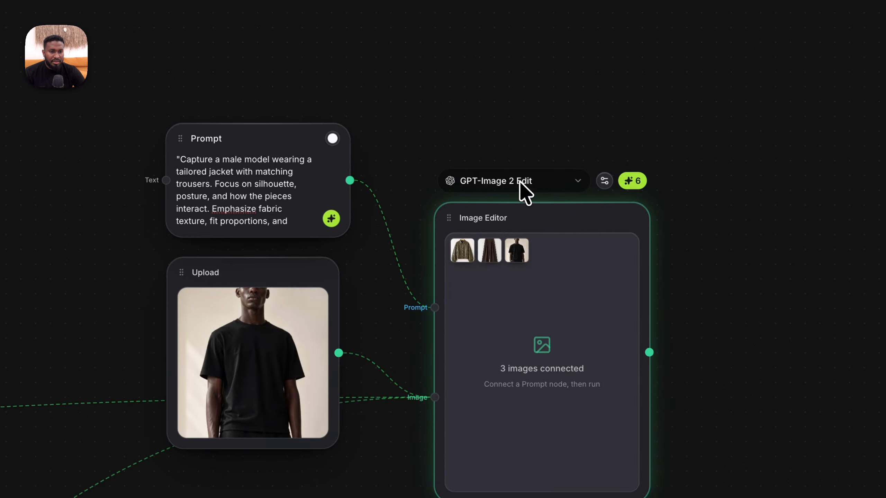
{"action": "left_click", "coordinate": [523, 188]}
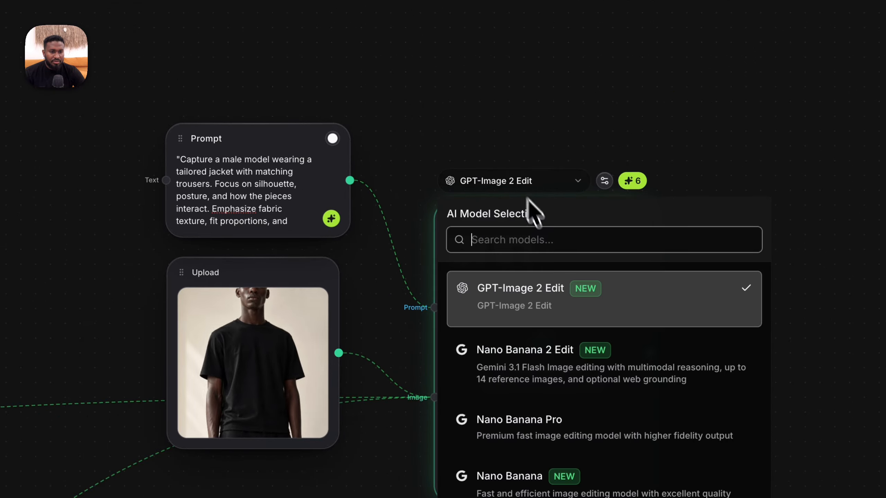
{"action": "left_click", "coordinate": [604, 181]}
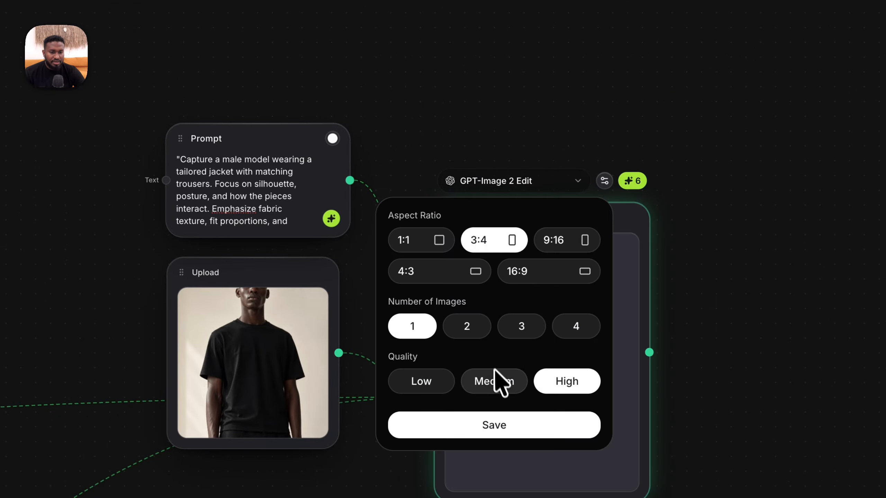
{"action": "left_click", "coordinate": [429, 383]}
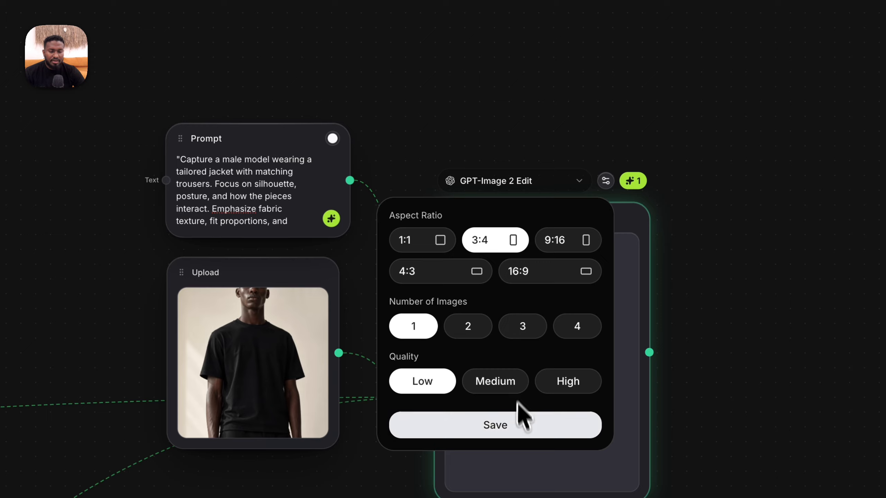
{"action": "left_click", "coordinate": [522, 426]}
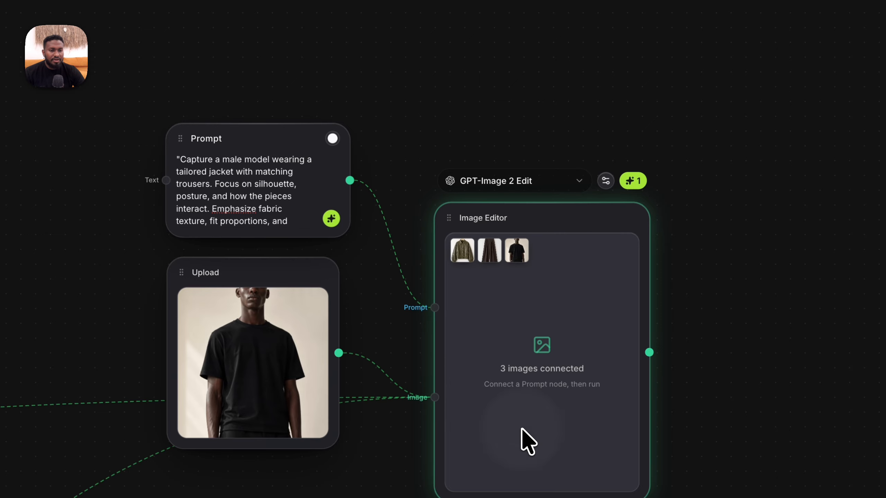
Run the Image Editor to generate the model shot from the olive jacket, brown trousers and black T-shirt model.
{"action": "left_click", "coordinate": [634, 185]}
{"action": "scroll", "coordinate": [634, 186], "scroll_direction": "down", "scroll_amount": 10}
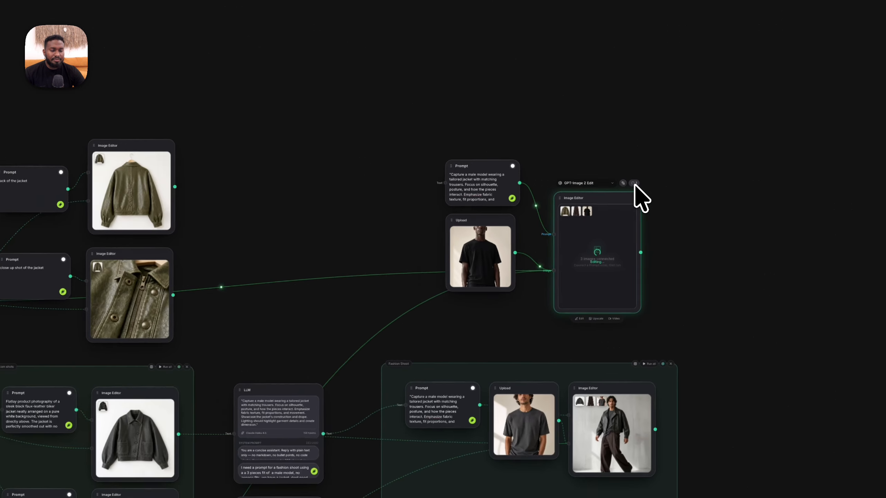
{"action": "scroll", "coordinate": [634, 185], "scroll_direction": "down", "scroll_amount": 2}
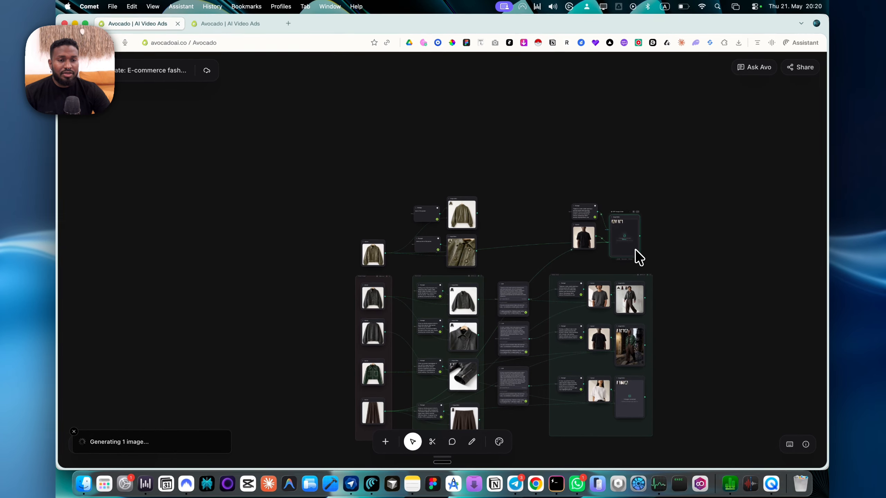
{"action": "scroll", "coordinate": [636, 251], "scroll_direction": "up", "scroll_amount": 5}
{"action": "scroll", "coordinate": [636, 251], "scroll_direction": "down", "scroll_amount": 5}
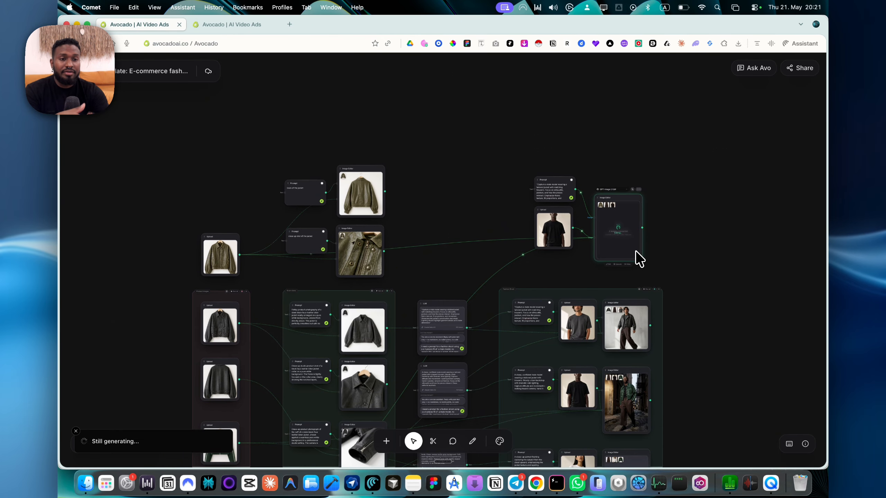
View the generated olive jacket model shot at full size and close the preview.
{"action": "scroll", "coordinate": [636, 252], "scroll_direction": "up", "scroll_amount": 10}
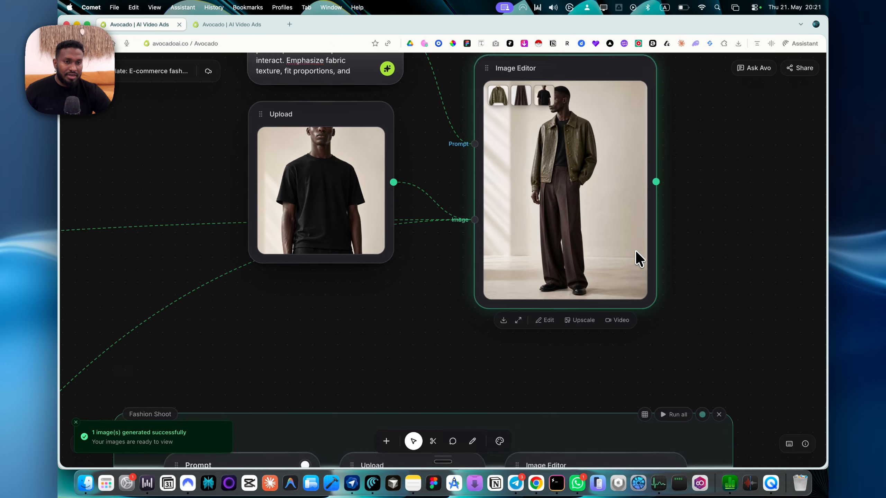
{"action": "scroll", "coordinate": [636, 251], "scroll_direction": "up", "scroll_amount": 4}
{"action": "left_click", "coordinate": [517, 387]}
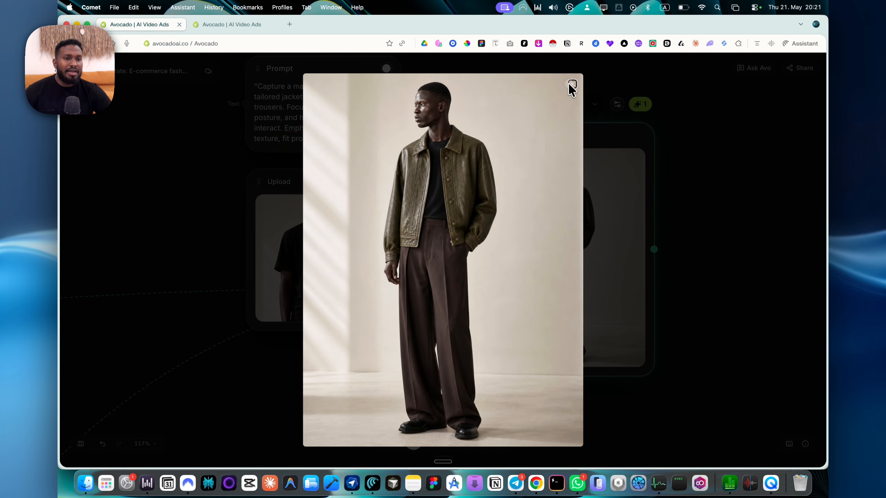
{"action": "left_click", "coordinate": [572, 84]}
Try to tidy up the Prompt, Upload and Image Editor nodes above the groups as one selection, and undo the rearrangement.
{"action": "scroll", "coordinate": [515, 167], "scroll_direction": "down", "scroll_amount": 10}
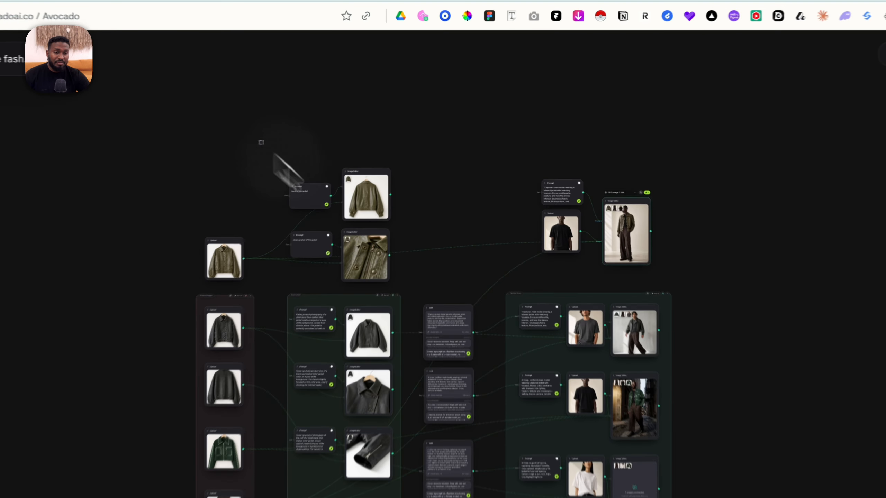
{"action": "left_click_drag", "start_coordinate": [335, 126], "coordinate": [601, 219]}
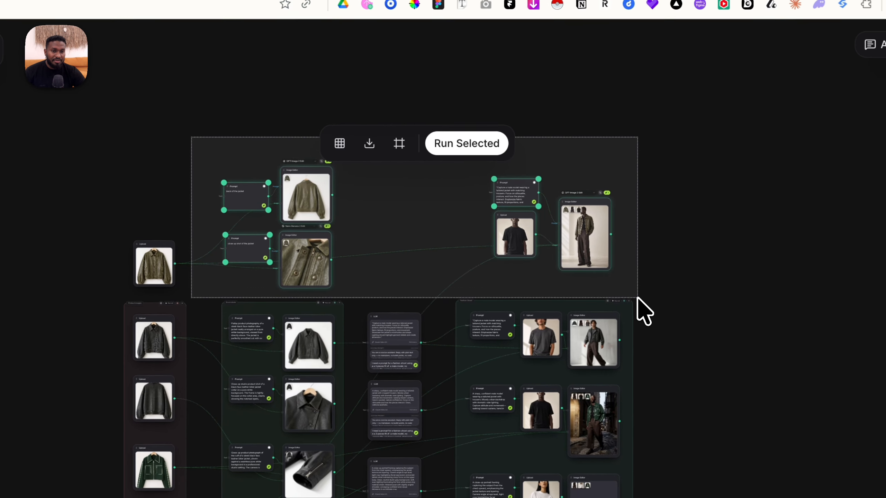
{"action": "left_click_drag", "start_coordinate": [637, 296], "coordinate": [636, 300]}
{"action": "left_click", "coordinate": [340, 143]}
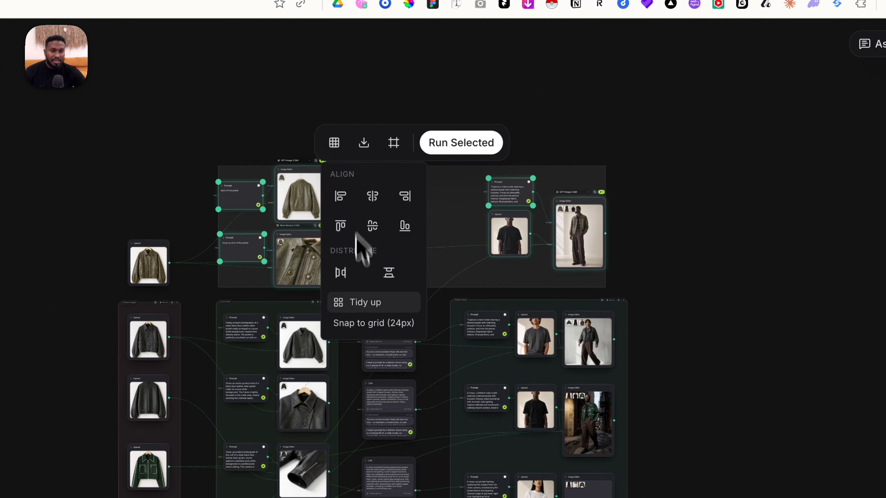
{"action": "left_click", "coordinate": [352, 303]}
{"action": "key", "text": "super+z"}
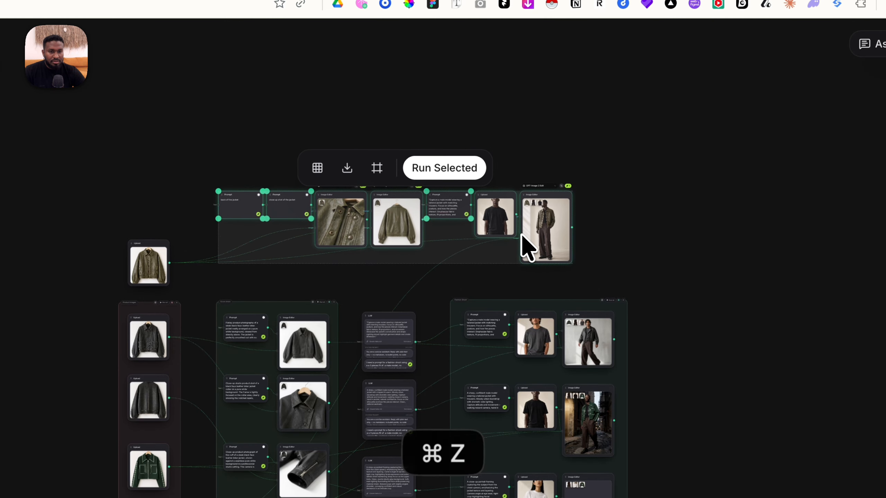
{"action": "left_click", "coordinate": [640, 225]}
Review the whole flow, from the olive jacket additions to the product image uploads and the studio shot nodes they feed.
{"action": "scroll", "coordinate": [639, 226], "scroll_direction": "up", "scroll_amount": 5}
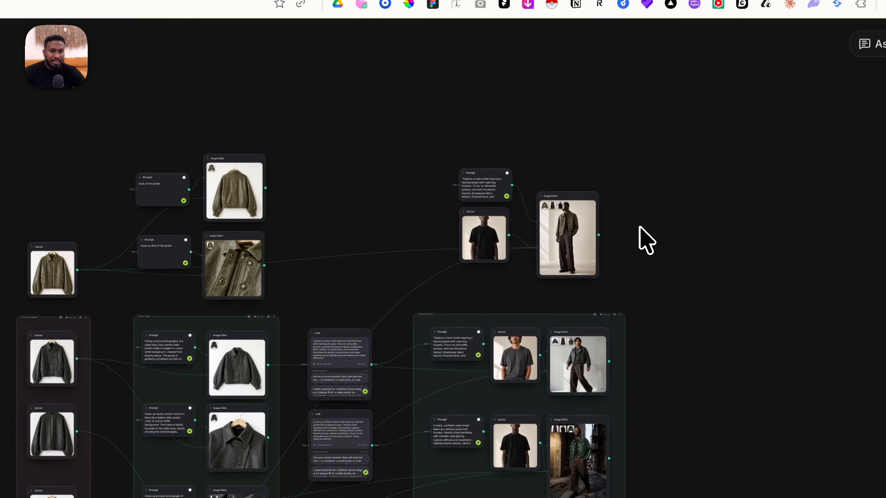
{"action": "scroll", "coordinate": [620, 198], "scroll_direction": "down", "scroll_amount": 5}
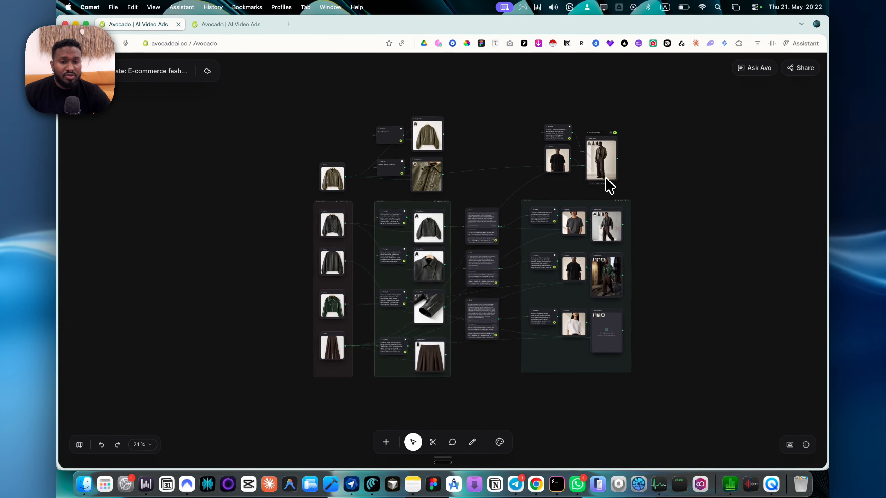
{"action": "scroll", "coordinate": [344, 221], "scroll_direction": "up", "scroll_amount": 6}
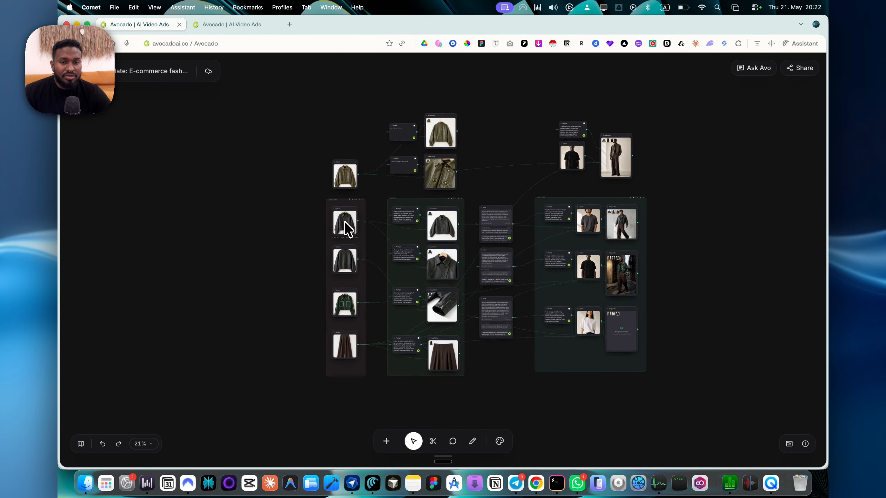
{"action": "scroll", "coordinate": [344, 221], "scroll_direction": "down", "scroll_amount": 9}
{"action": "scroll", "coordinate": [344, 221], "scroll_direction": "right", "scroll_amount": 5}
{"action": "scroll", "coordinate": [344, 221], "scroll_direction": "down", "scroll_amount": 3}
{"action": "scroll", "coordinate": [344, 222], "scroll_direction": "down", "scroll_amount": 1}
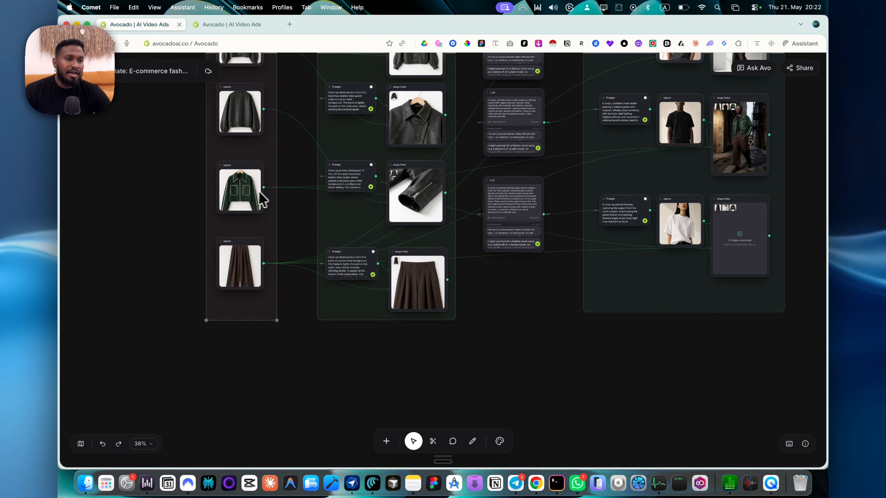
Examine how the second LLM node's fashion shoot prompt feeds the Prompt, Upload and Image Editor nodes in the Fashion Shoot group.
{"action": "scroll", "coordinate": [265, 198], "scroll_direction": "right", "scroll_amount": 6}
{"action": "scroll", "coordinate": [265, 198], "scroll_direction": "up", "scroll_amount": 3}
{"action": "scroll", "coordinate": [272, 198], "scroll_direction": "down", "scroll_amount": 1}
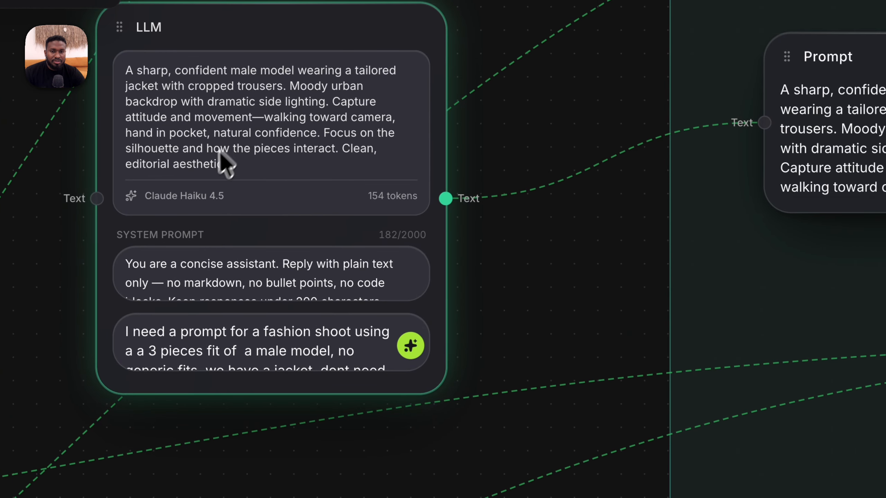
{"action": "double_click", "coordinate": [248, 350]}
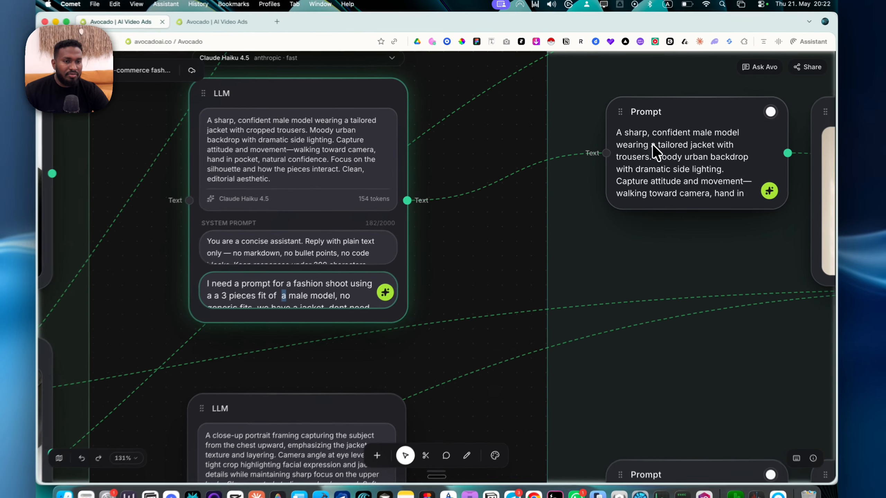
{"action": "scroll", "coordinate": [495, 246], "scroll_direction": "down", "scroll_amount": 3}
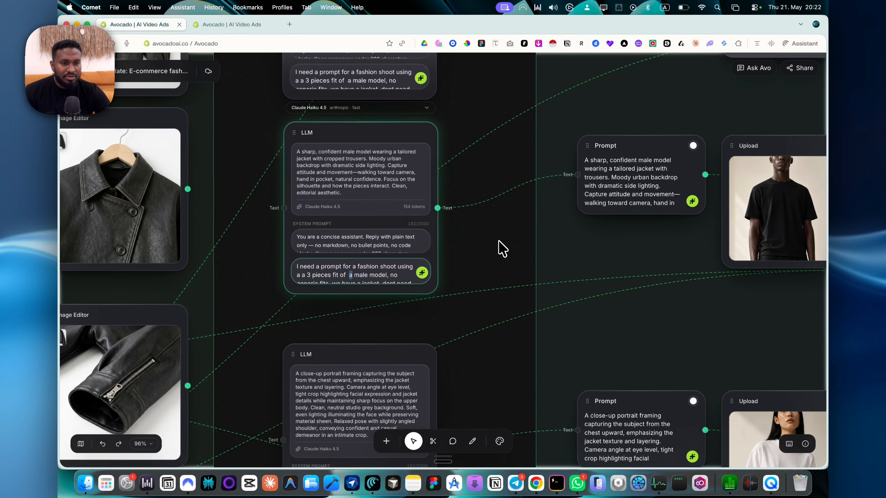
{"action": "scroll", "coordinate": [499, 240], "scroll_direction": "right", "scroll_amount": 5}
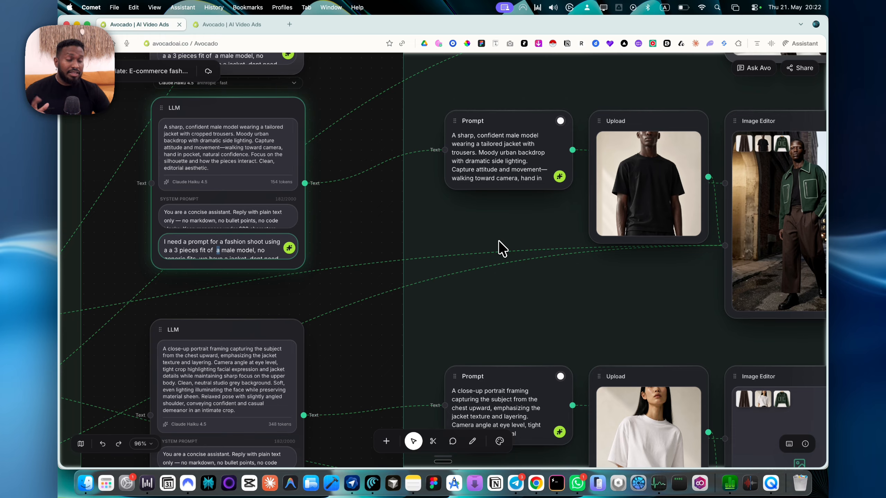
{"action": "scroll", "coordinate": [499, 240], "scroll_direction": "down", "scroll_amount": 8}
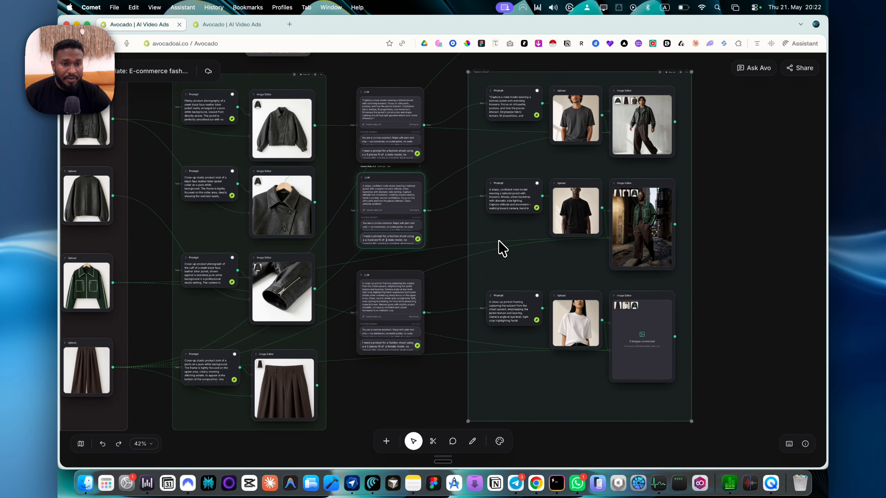
{"action": "scroll", "coordinate": [498, 241], "scroll_direction": "down", "scroll_amount": 4}
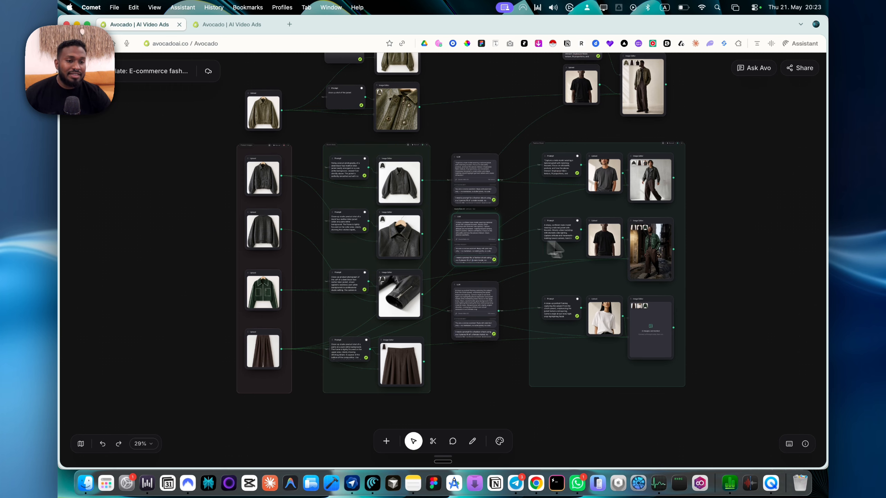
Look over the Ads placement template and return to the e-commerce fashion template.
{"action": "mouse_move", "coordinate": [668, 342]}
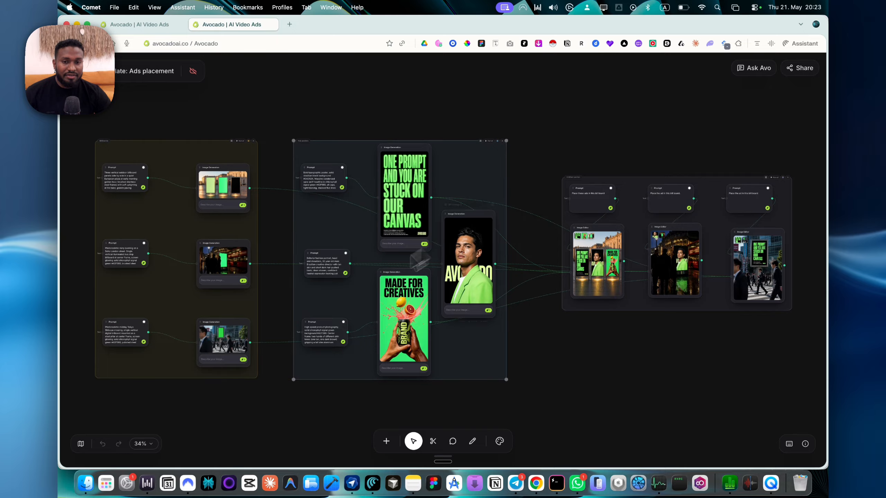
{"action": "scroll", "coordinate": [149, 255], "scroll_direction": "up", "scroll_amount": 5}
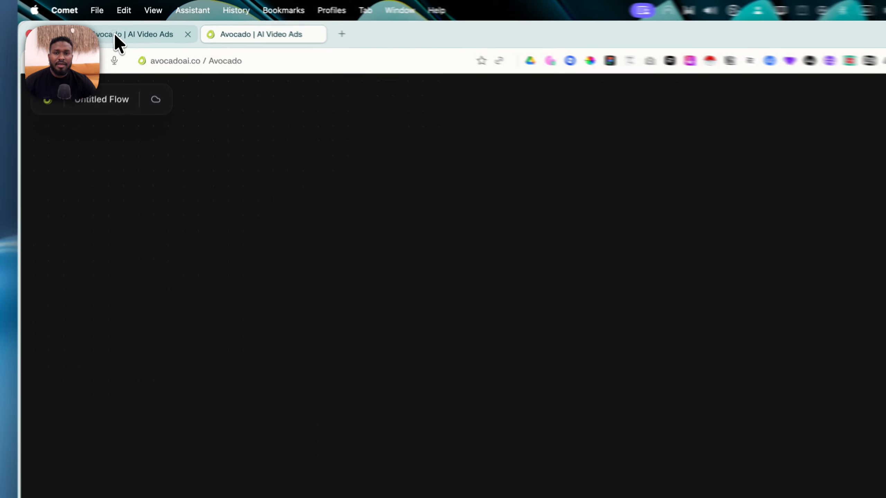
{"action": "left_click", "coordinate": [125, 25]}
{"action": "scroll", "coordinate": [627, 316], "scroll_direction": "up", "scroll_amount": 3}
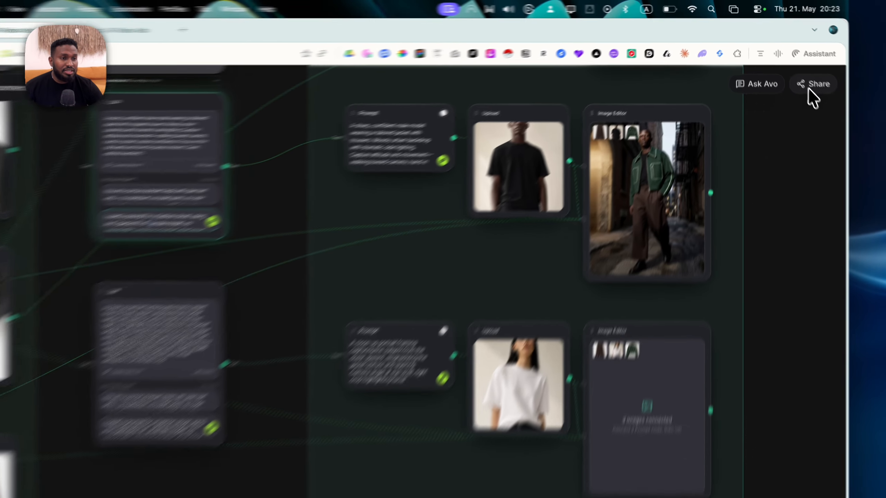
Invite a collaborator by e-mail as Editor in the flow's sharing settings, and check the options for publishing it to the community.
{"action": "left_click", "coordinate": [800, 67]}
{"action": "left_click", "coordinate": [364, 282]}
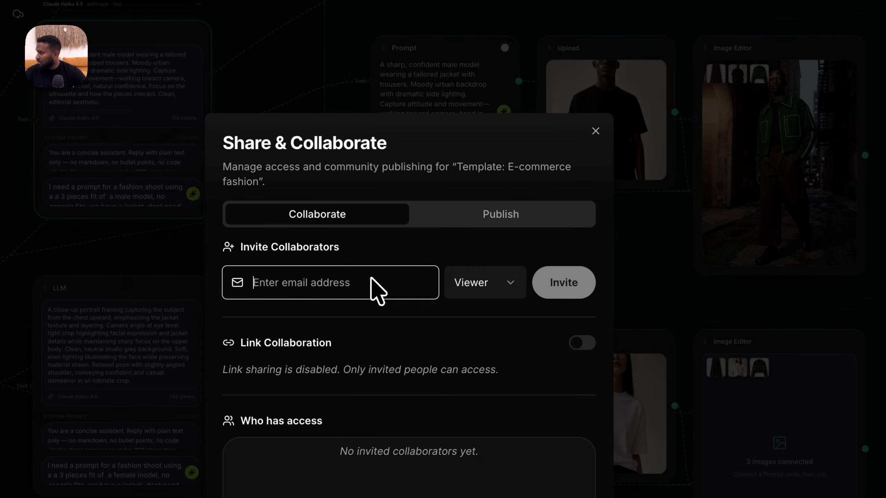
{"action": "left_click", "coordinate": [436, 214]}
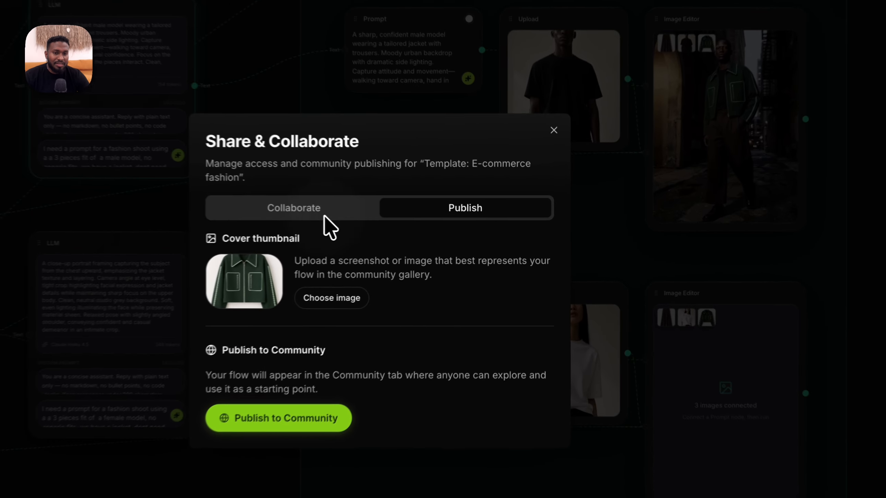
{"action": "left_click", "coordinate": [414, 215]}
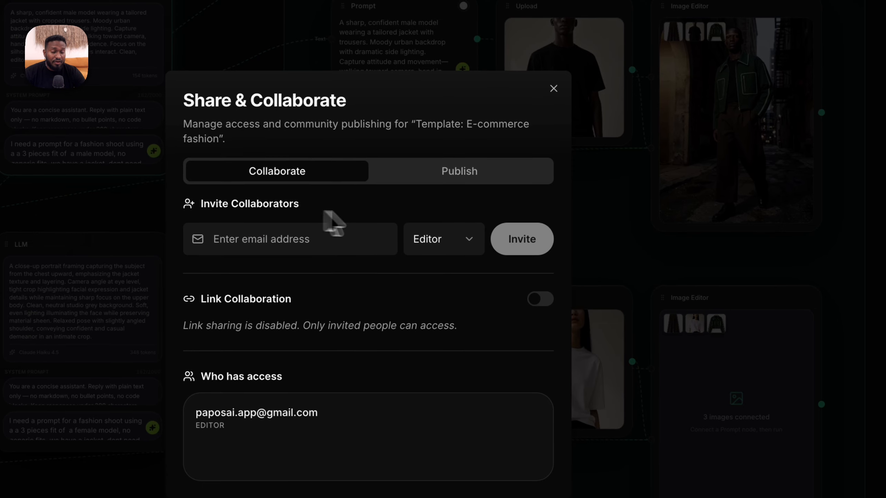
{"action": "left_click", "coordinate": [498, 213]}
{"action": "left_click", "coordinate": [555, 163]}
Generate the close-up portrait in the third Image Editor node of the Fashion Shoot group from its prompt and connected product images.
{"action": "scroll", "coordinate": [615, 355], "scroll_direction": "up", "scroll_amount": 5}
{"action": "scroll", "coordinate": [623, 353], "scroll_direction": "down", "scroll_amount": 2}
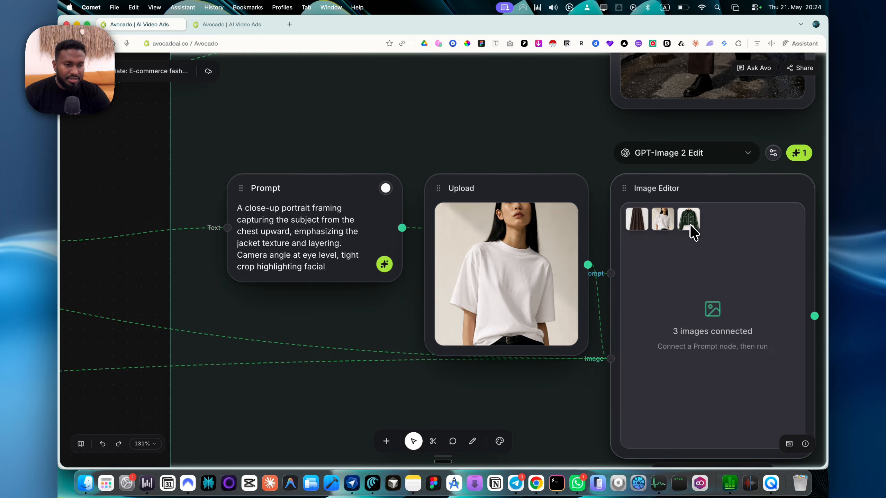
{"action": "scroll", "coordinate": [696, 224], "scroll_direction": "up", "scroll_amount": 4}
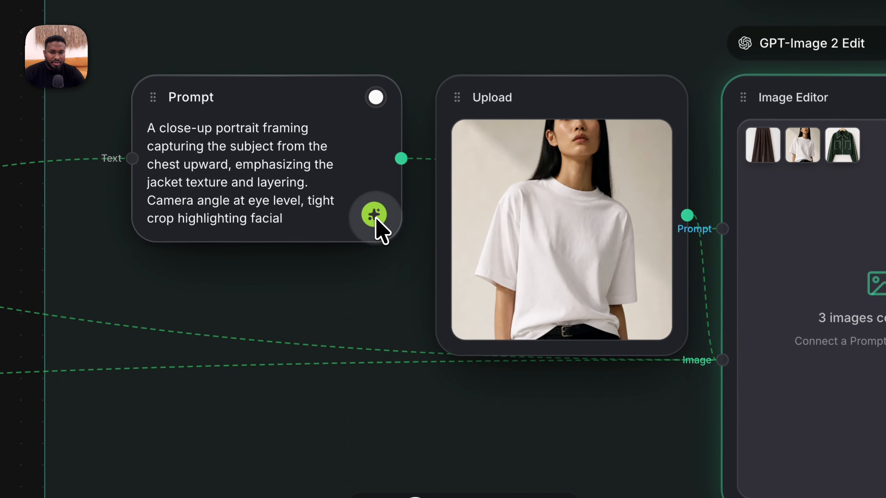
{"action": "left_click", "coordinate": [375, 216]}
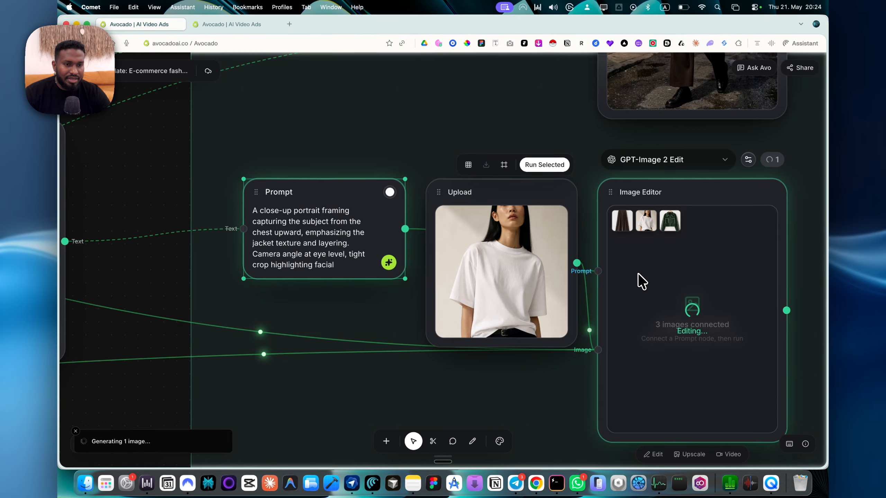
Have the Avo assistant create a UGC Talking Head pipeline and apply it to the canvas beside the Fashion Shoot group.
{"action": "scroll", "coordinate": [647, 275], "scroll_direction": "down", "scroll_amount": 5}
{"action": "scroll", "coordinate": [641, 282], "scroll_direction": "up", "scroll_amount": 10}
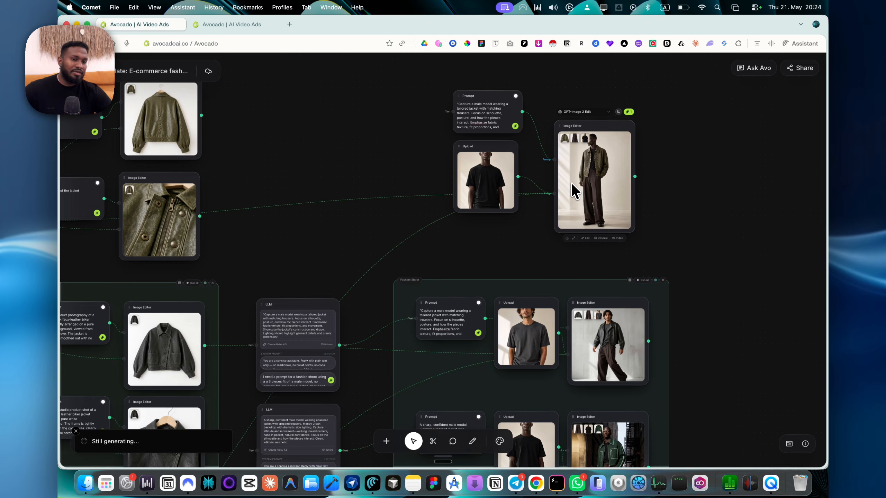
{"action": "scroll", "coordinate": [571, 184], "scroll_direction": "down", "scroll_amount": 10}
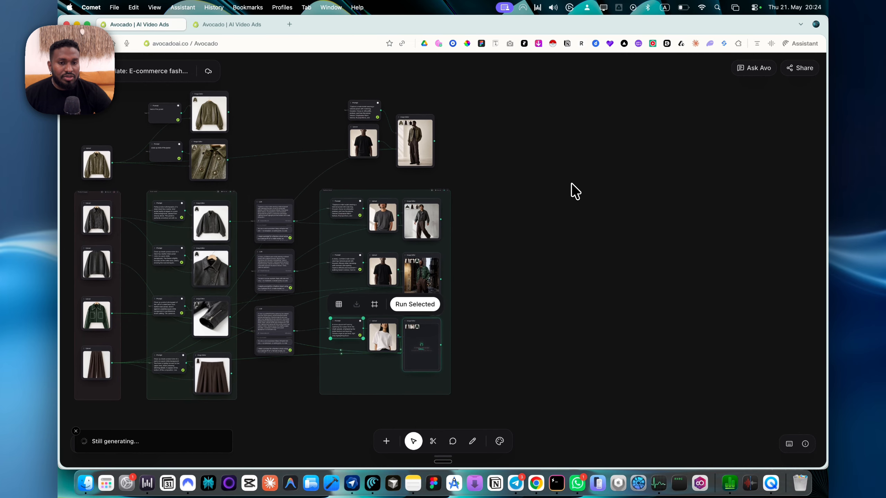
{"action": "left_click", "coordinate": [750, 72]}
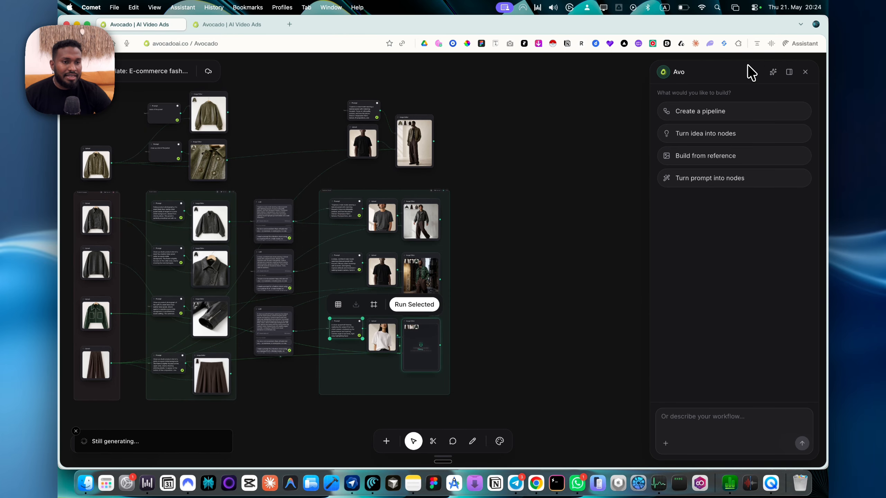
{"action": "scroll", "coordinate": [526, 197], "scroll_direction": "right", "scroll_amount": 5}
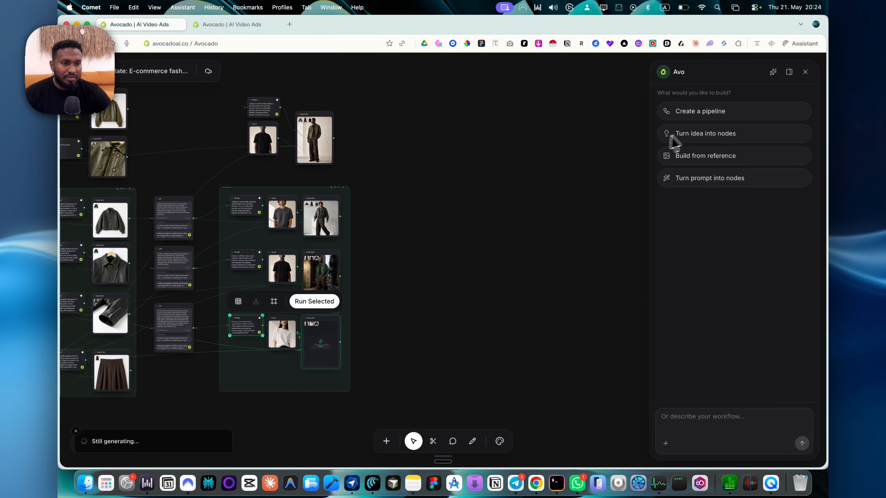
{"action": "left_click", "coordinate": [704, 111]}
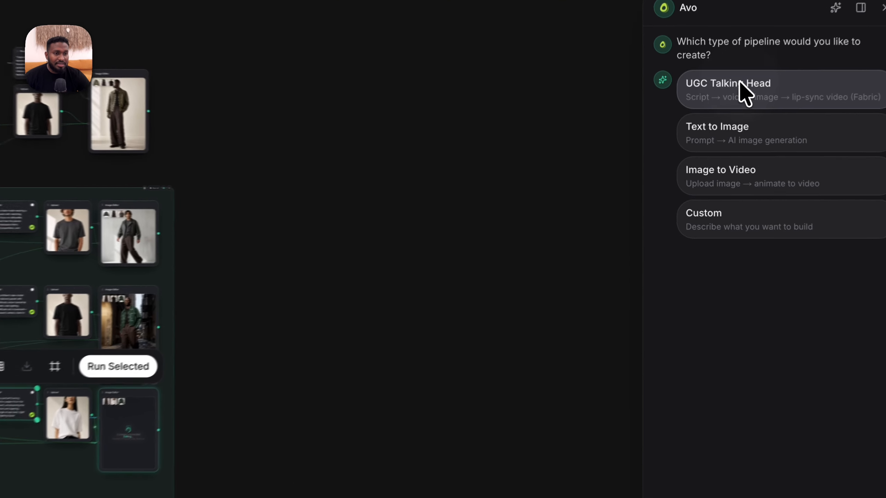
{"action": "left_click", "coordinate": [713, 124]}
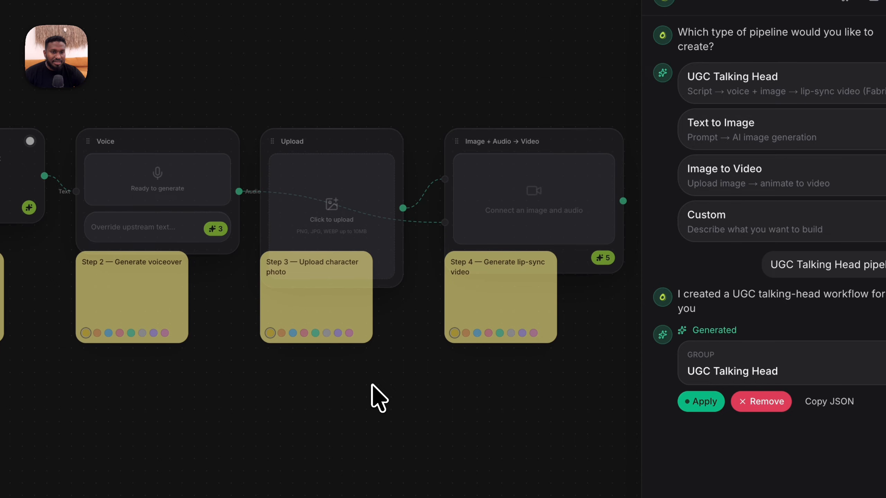
{"action": "left_click", "coordinate": [697, 409]}
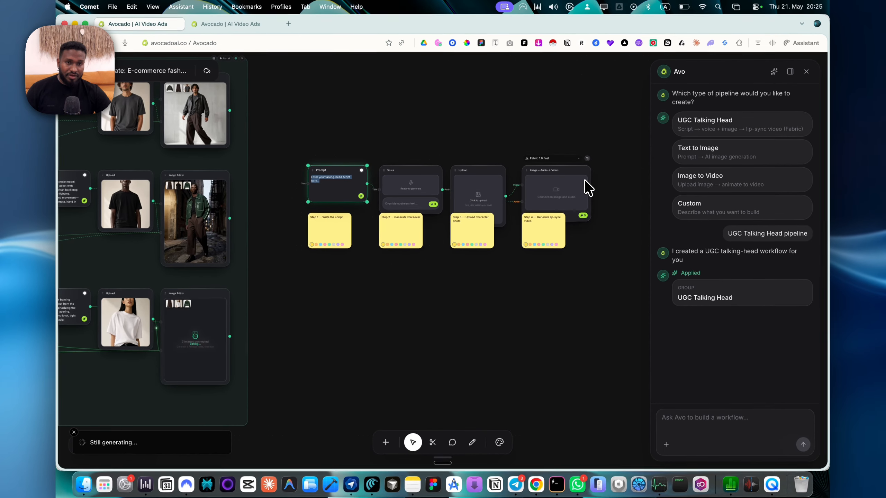
Close the Avo assistant and delete all UGC Talking Head nodes and their step notes from the canvas.
{"action": "left_click", "coordinate": [806, 71]}
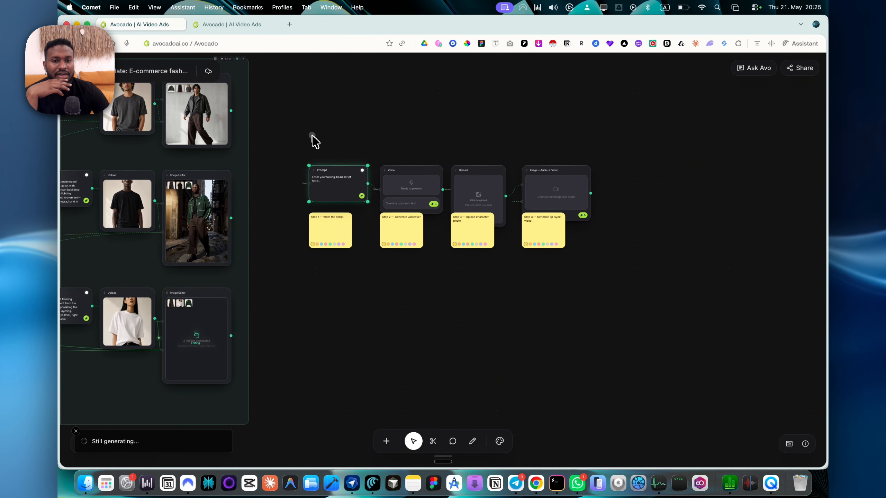
{"action": "left_click", "coordinate": [312, 136]}
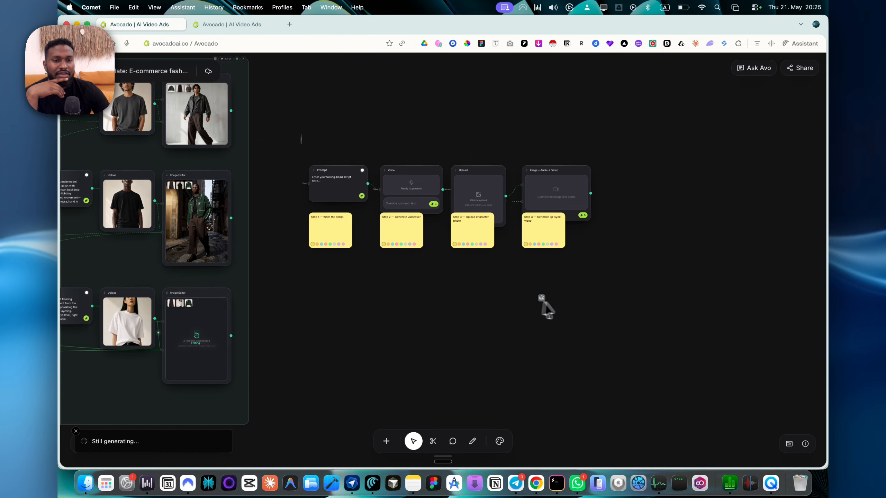
{"action": "left_click_drag", "start_coordinate": [299, 142], "coordinate": [638, 293]}
{"action": "key", "text": "BackSpace"}
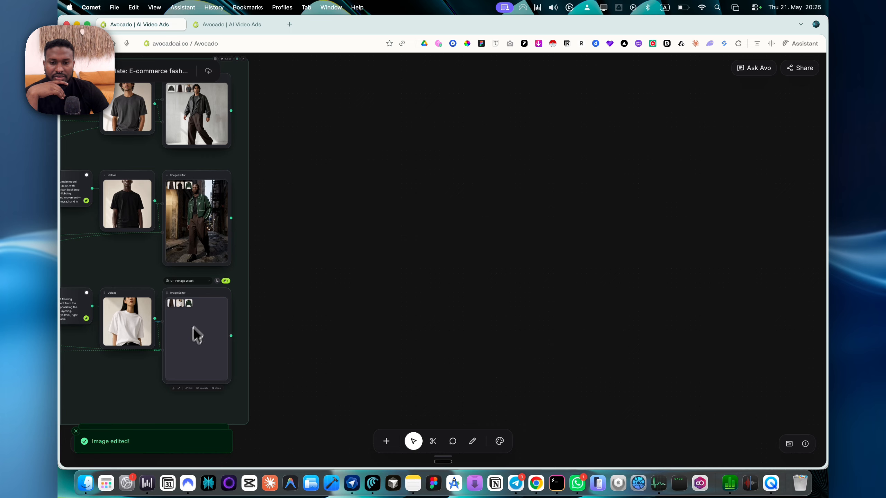
Inspect the generated portrait of the female model in the green jacket, and look over the whole e-commerce fashion flow.
{"action": "scroll", "coordinate": [193, 327], "scroll_direction": "up", "scroll_amount": 10}
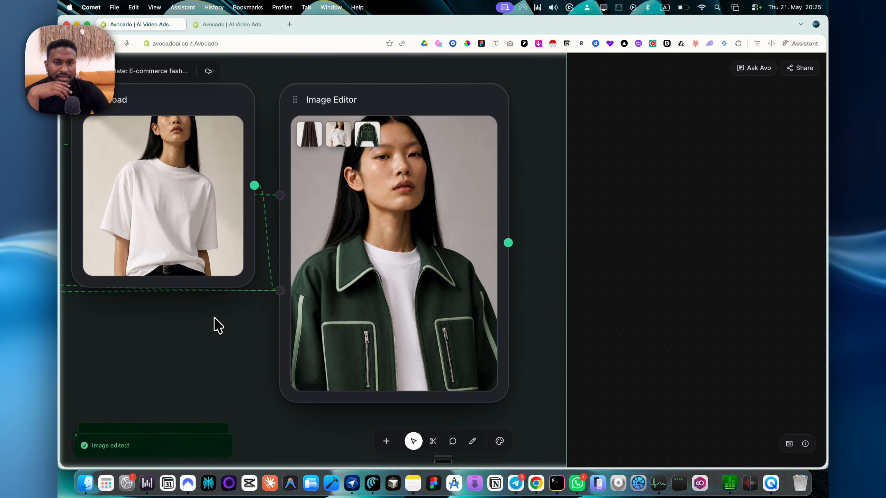
{"action": "left_click", "coordinate": [391, 242]}
{"action": "scroll", "coordinate": [427, 246], "scroll_direction": "down", "scroll_amount": 15}
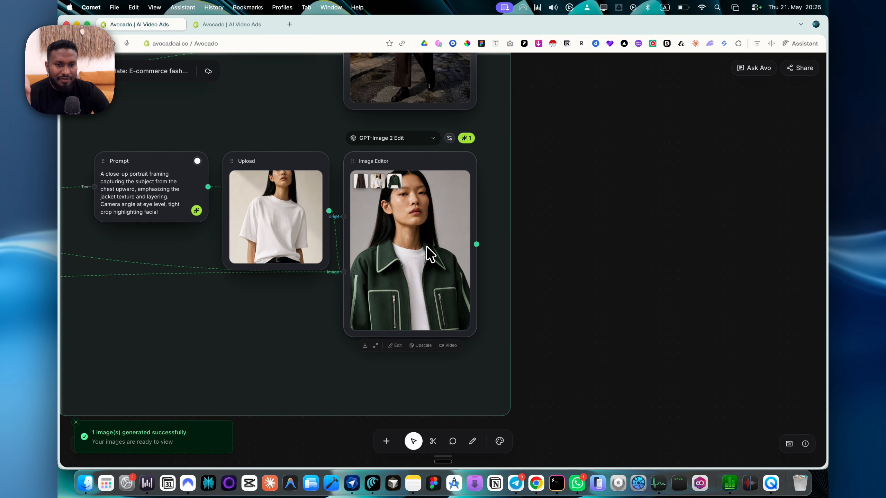
{"action": "scroll", "coordinate": [262, 235], "scroll_direction": "up", "scroll_amount": 5}
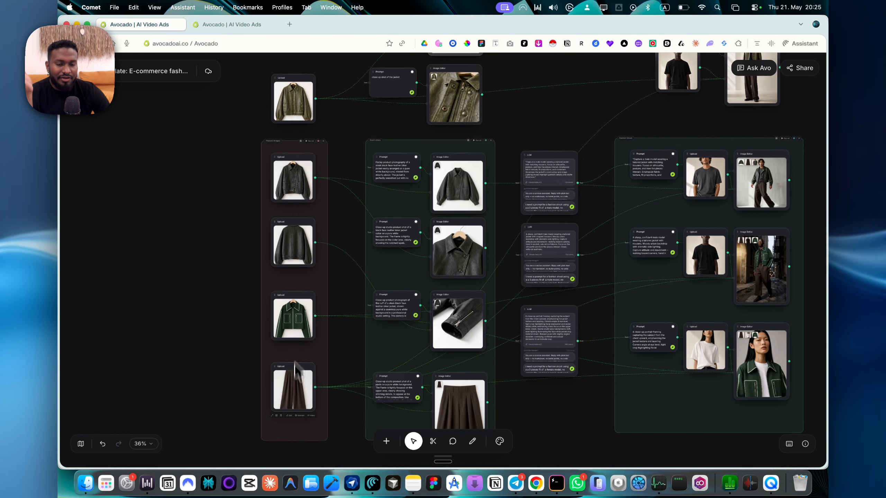
{"action": "scroll", "coordinate": [320, 380], "scroll_direction": "down", "scroll_amount": 3}
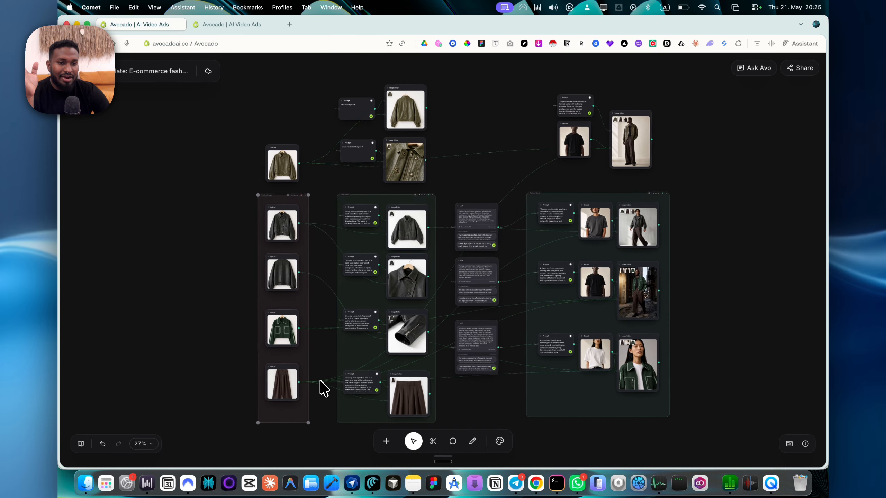